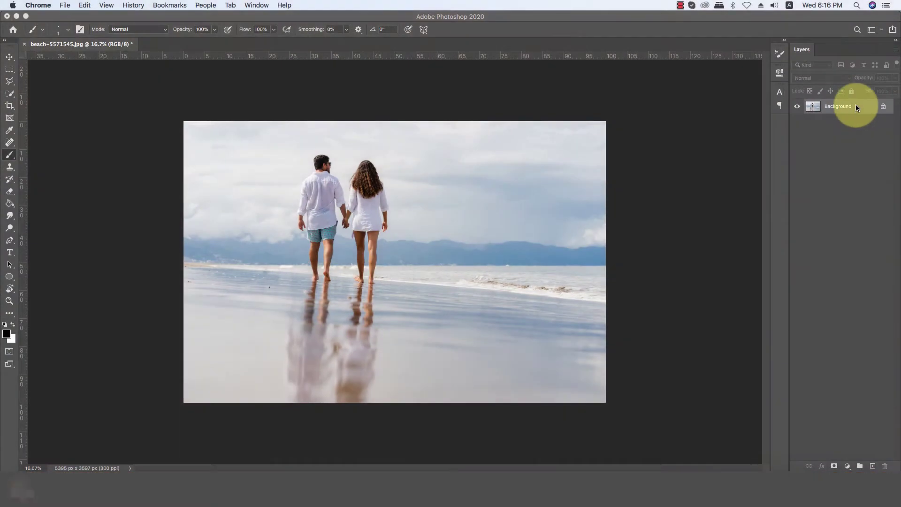
Step: Duplicate the Background layer of beach-5571545.jpg into a Background copy layer
mouse_move(855, 105)
left_mouse_down()
mouse_move(852, 435)
mouse_move(873, 466)
left_mouse_up()
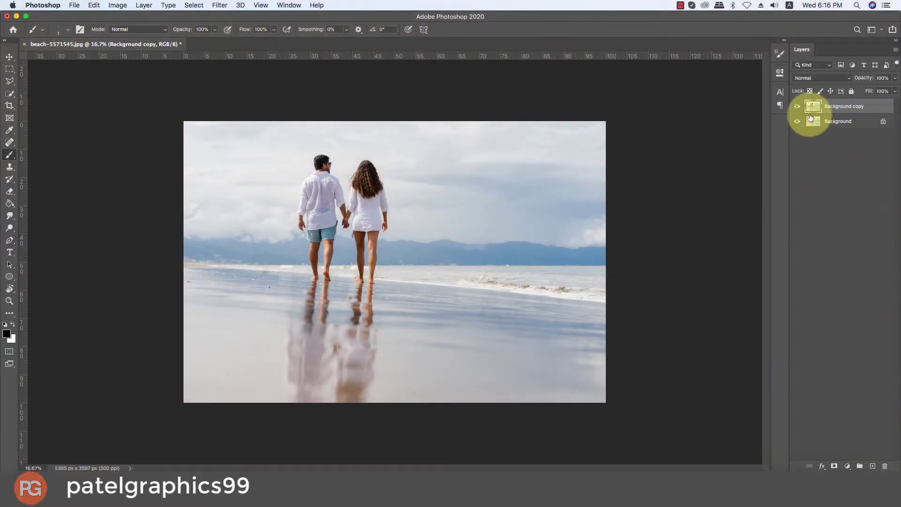
Step: Convert the Background copy layer into a Smart Object
right_click(837, 106)
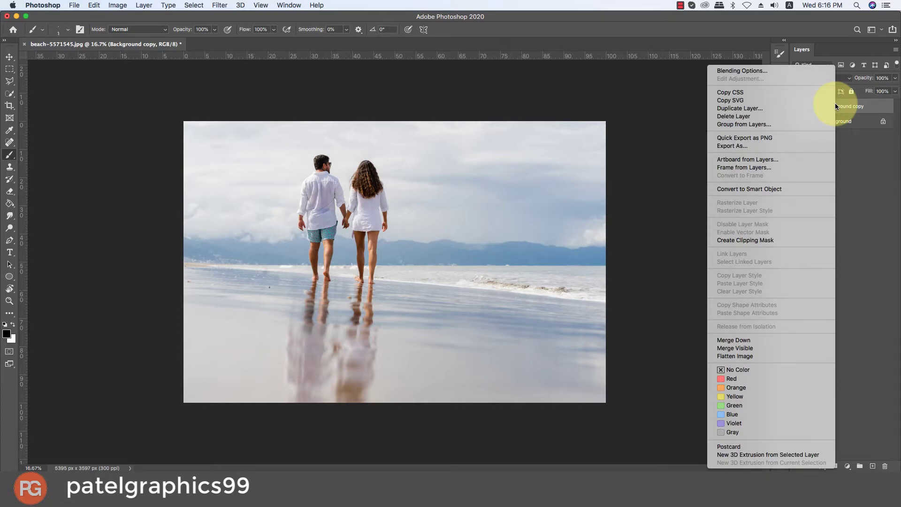
left_click(741, 189)
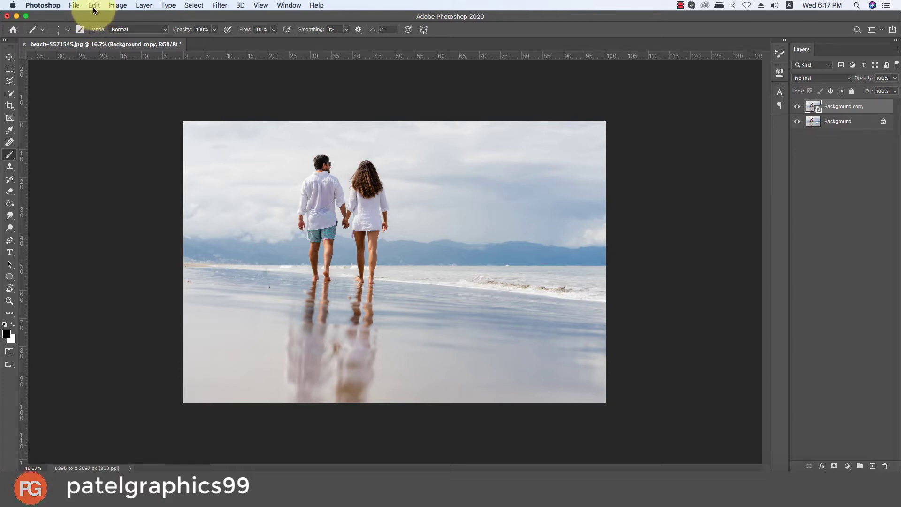
Step: Apply Brightness/Contrast to the Background copy smart object with Brightness -17 and Contrast 6
left_click(109, 6)
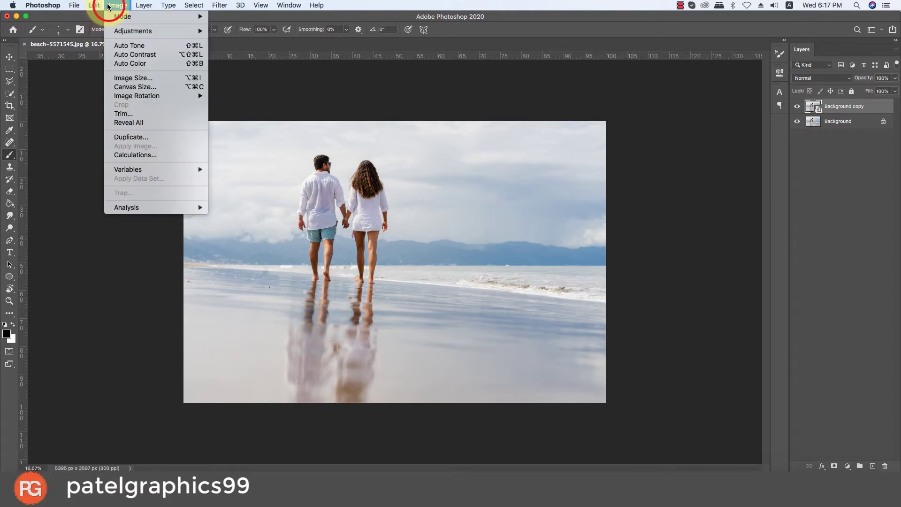
mouse_move(133, 31)
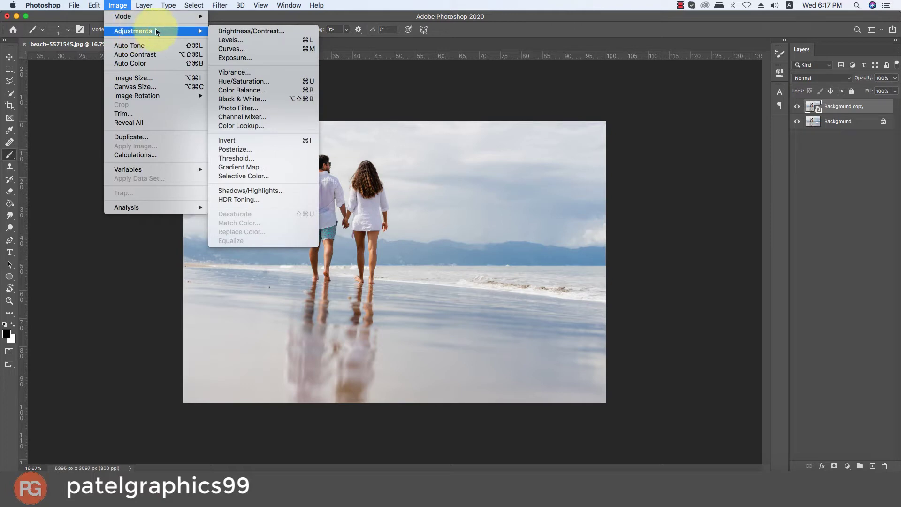
left_click(227, 31)
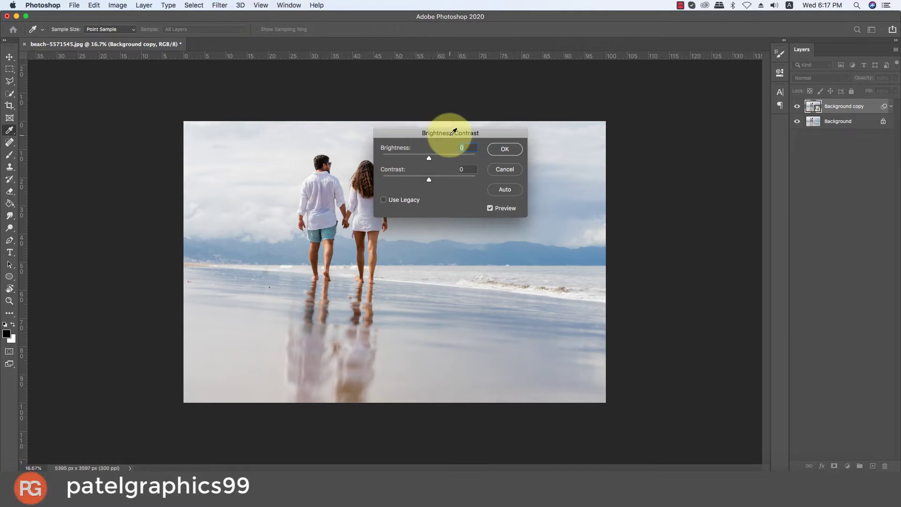
left_click_drag(454, 132, 684, 123)
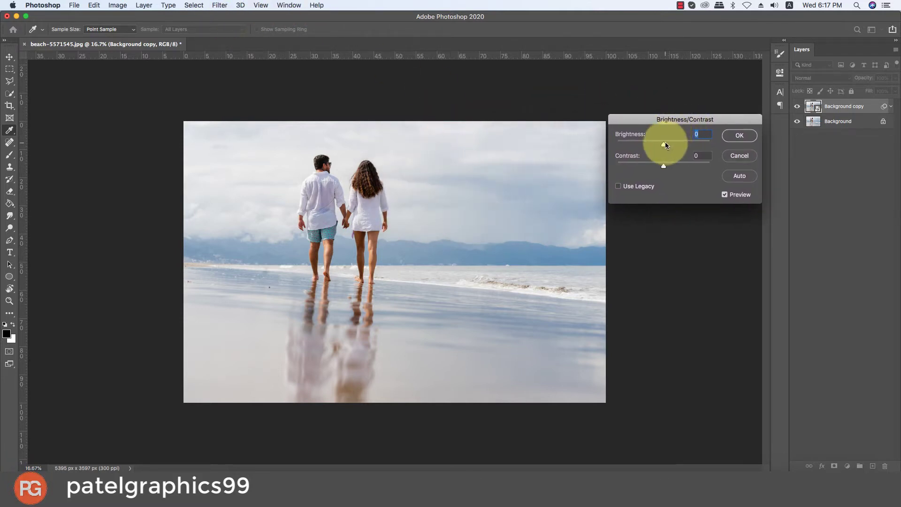
left_click_drag(664, 144, 658, 143)
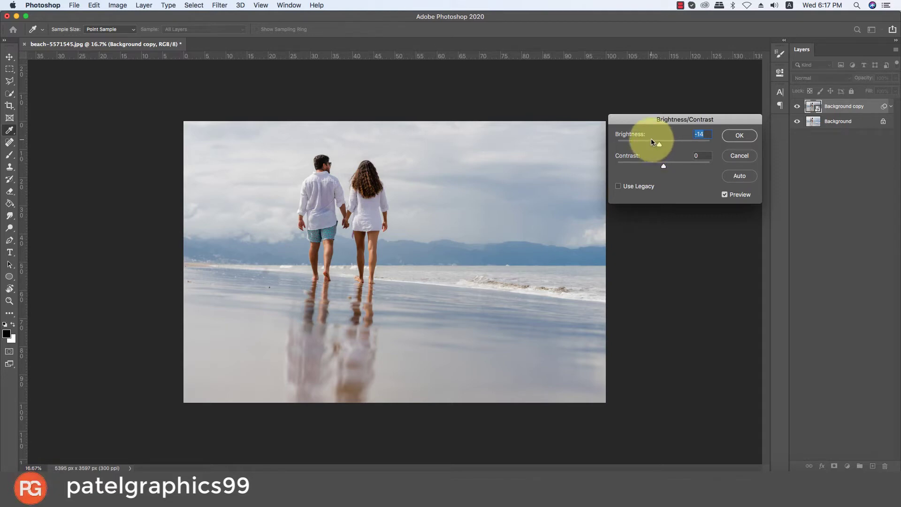
left_click_drag(664, 166, 667, 168)
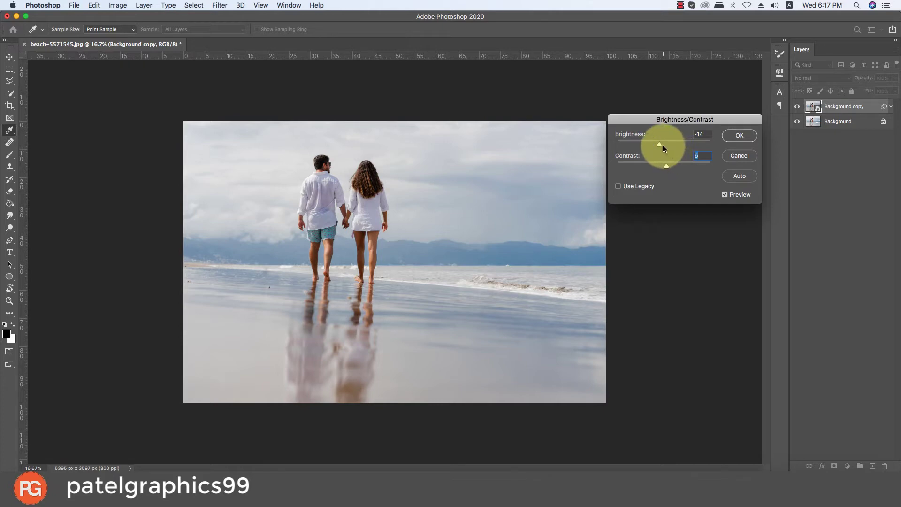
left_click_drag(660, 146, 658, 145)
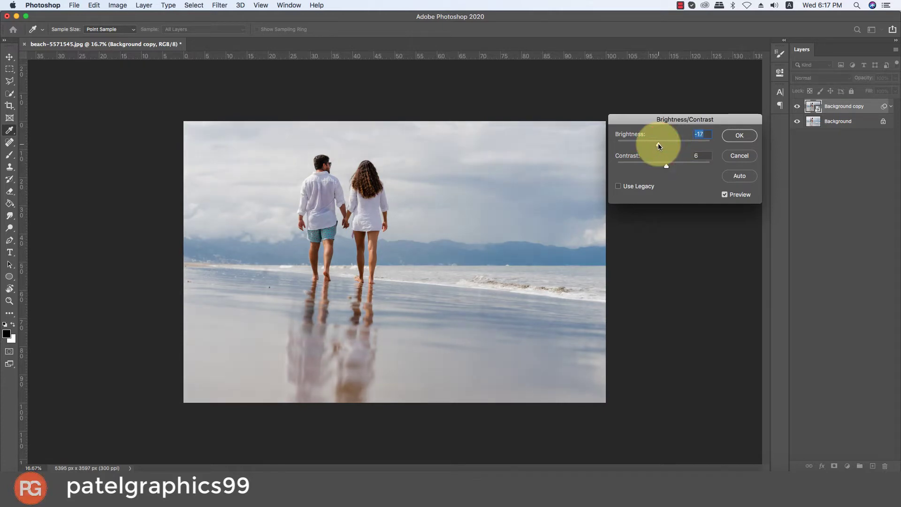
left_click(740, 136)
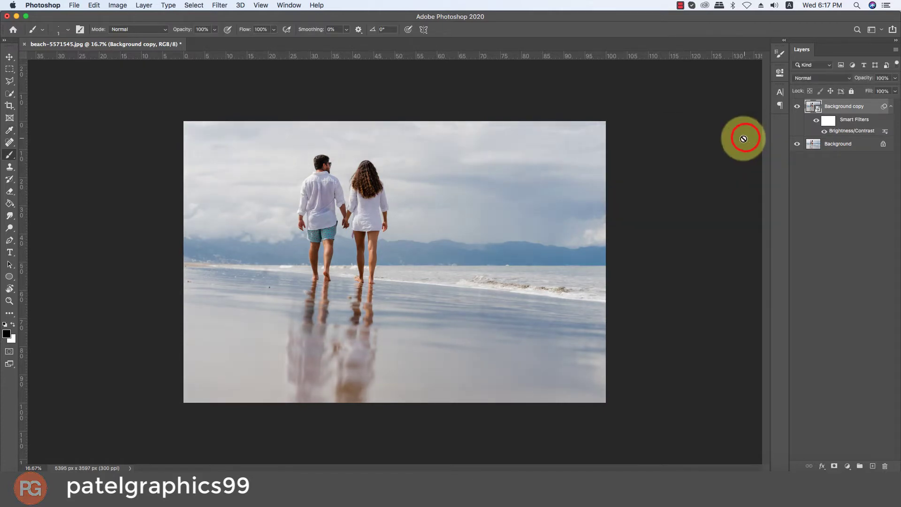
Step: Create a Hue/Saturation adjustment layer over the smart object with Hue +2 and Saturation -3
key("b")
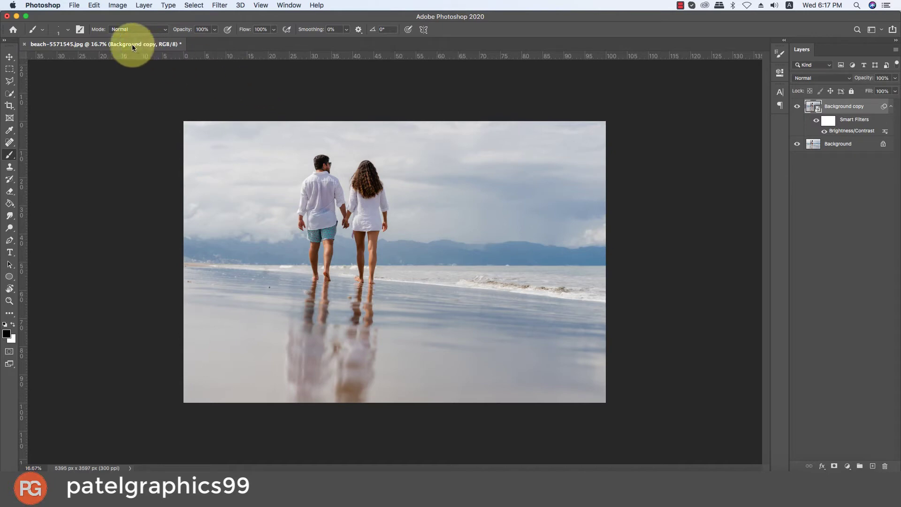
left_click(117, 7)
mouse_move(134, 31)
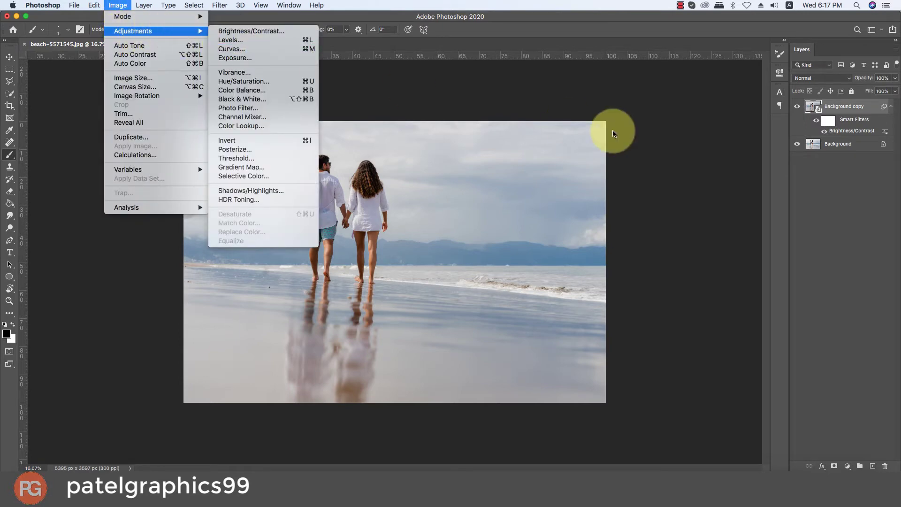
left_click(847, 466)
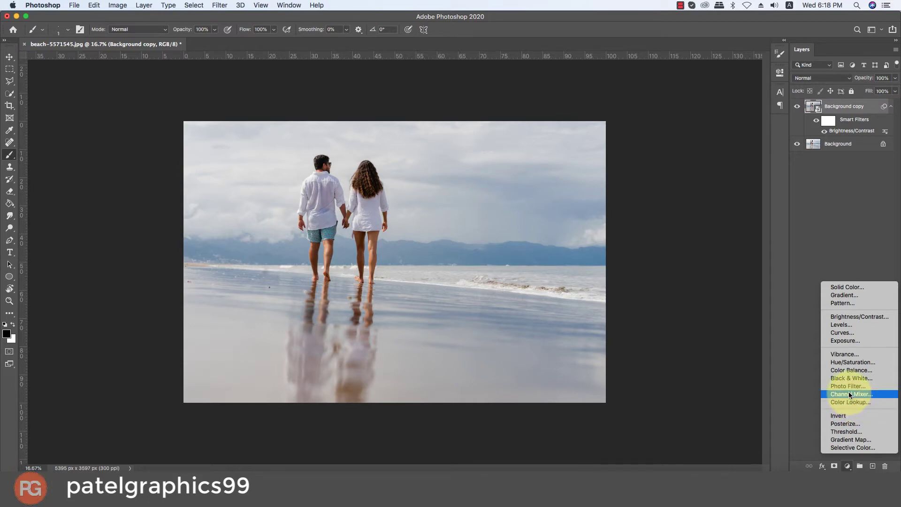
left_click(847, 363)
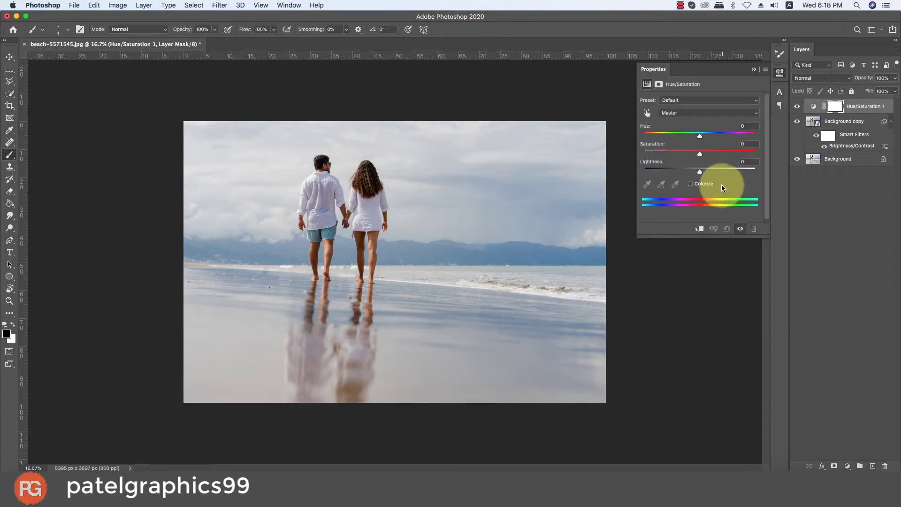
mouse_move(700, 136)
left_mouse_down()
mouse_move(713, 136)
mouse_move(698, 155)
mouse_move(642, 155)
mouse_move(663, 156)
left_mouse_up()
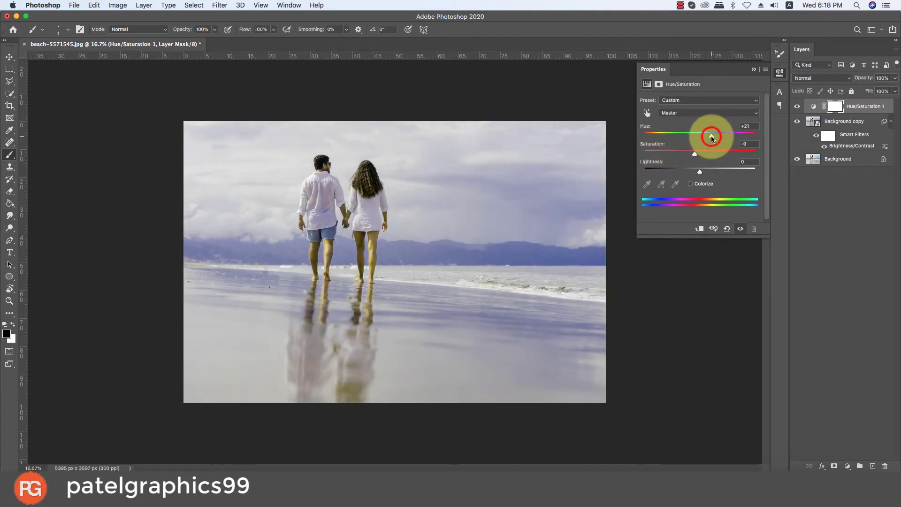
left_click_drag(711, 136, 693, 134)
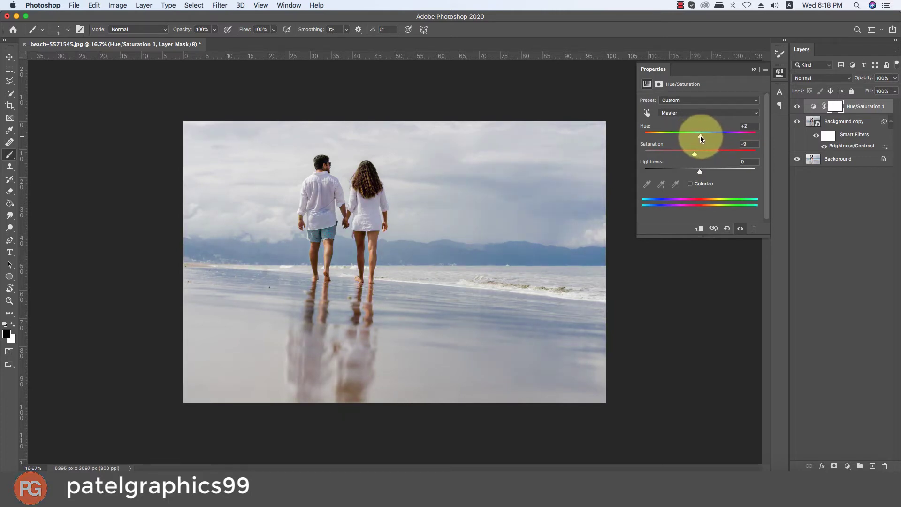
left_click_drag(694, 153, 698, 154)
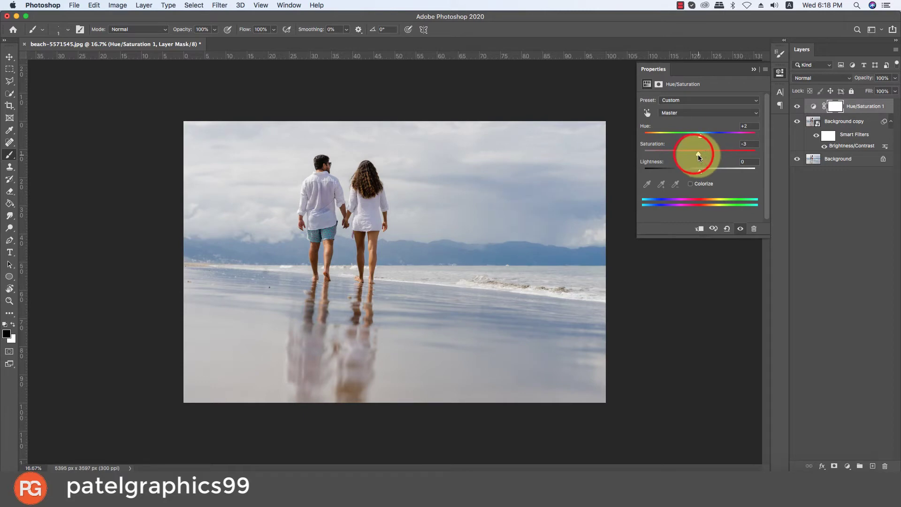
left_click(754, 70)
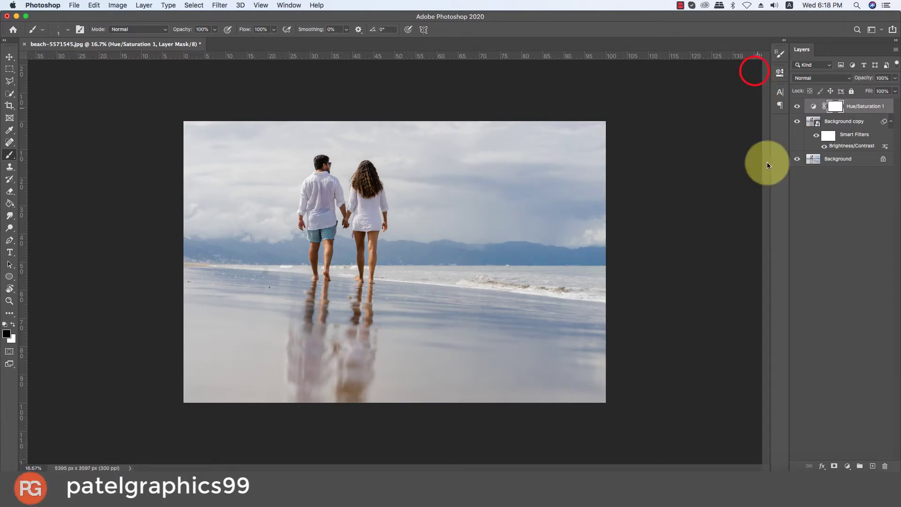
Step: Add a Curves layer, pulling a lower point down for shadows and an upper point up for highlights
left_click(848, 465)
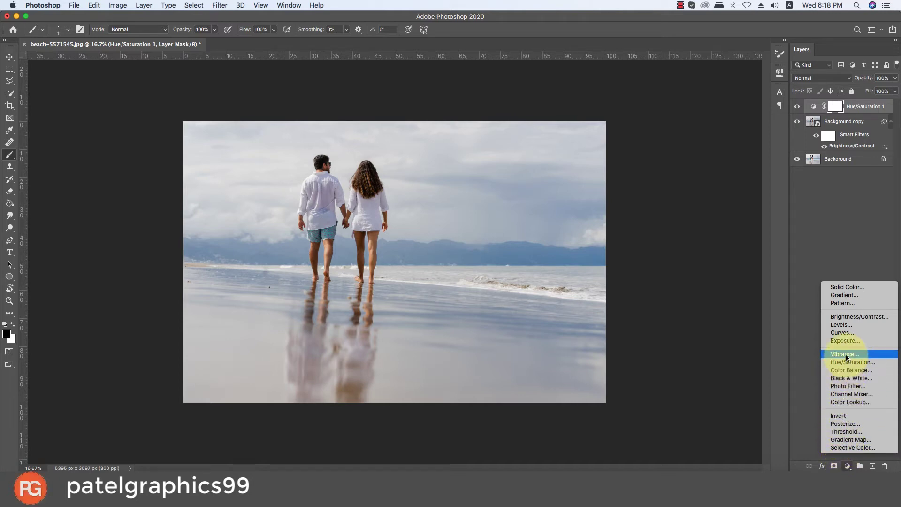
left_click(839, 333)
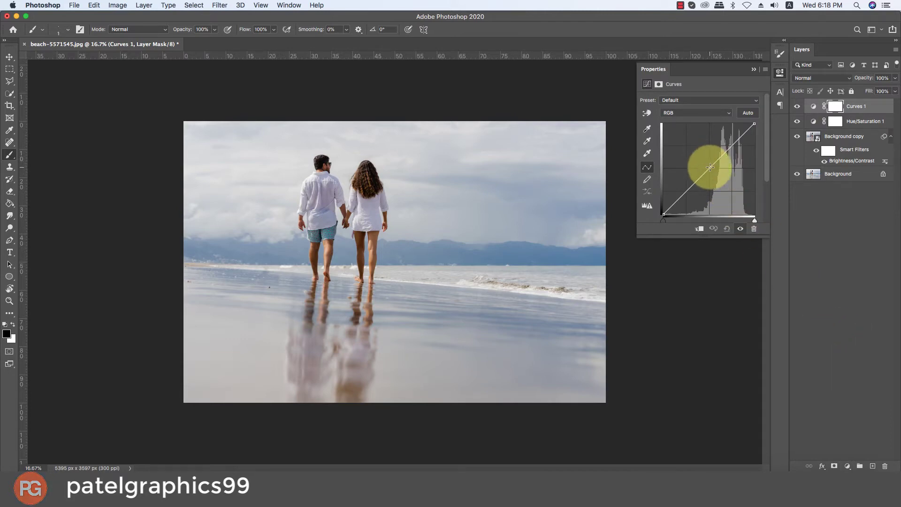
left_click_drag(709, 167, 713, 169)
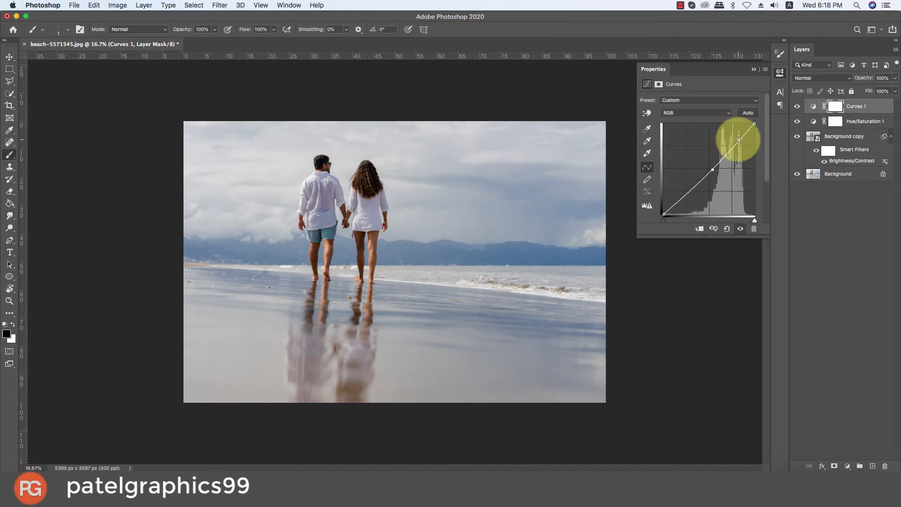
left_click_drag(741, 138, 738, 136)
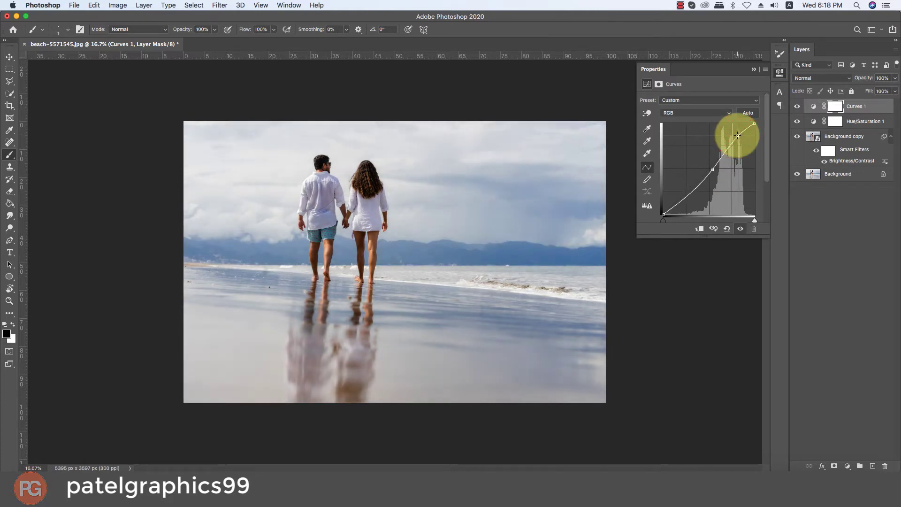
left_click(754, 70)
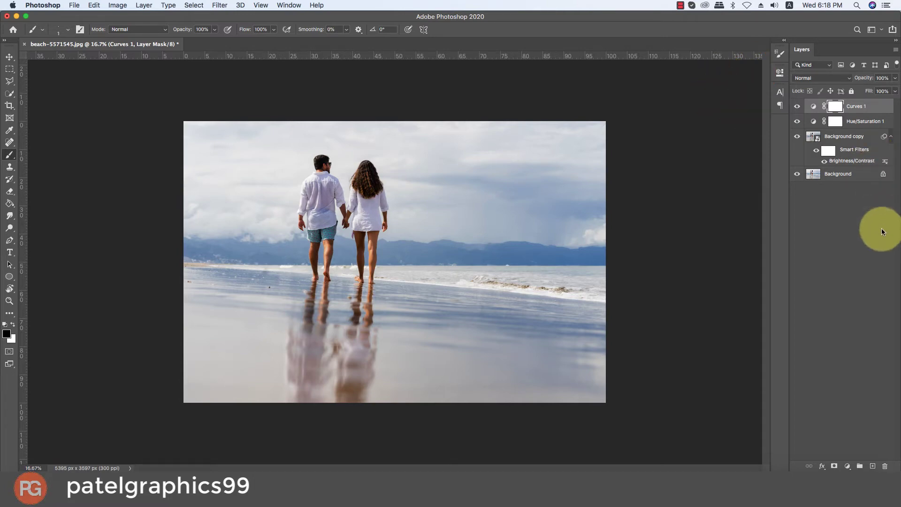
Step: Add a peach Gradient Fill layer above the curves and set its blend mode to Multiply
left_click(848, 466)
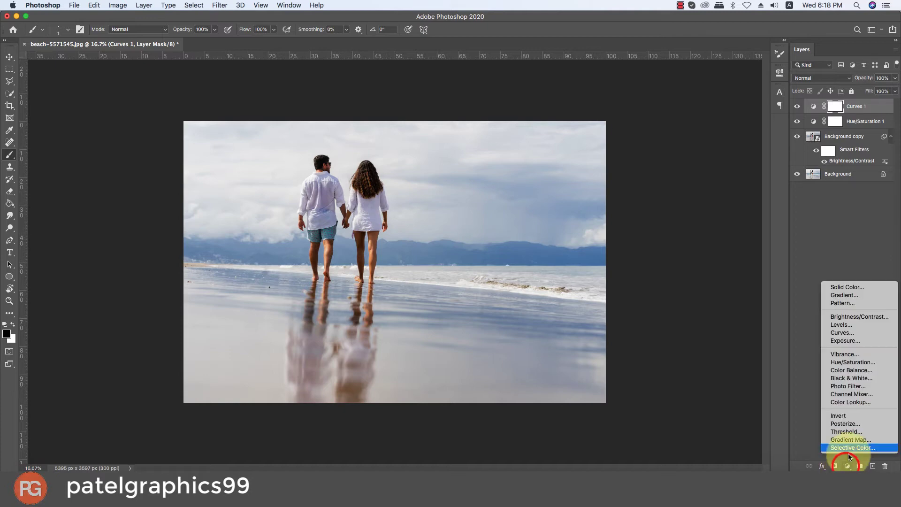
left_click(853, 296)
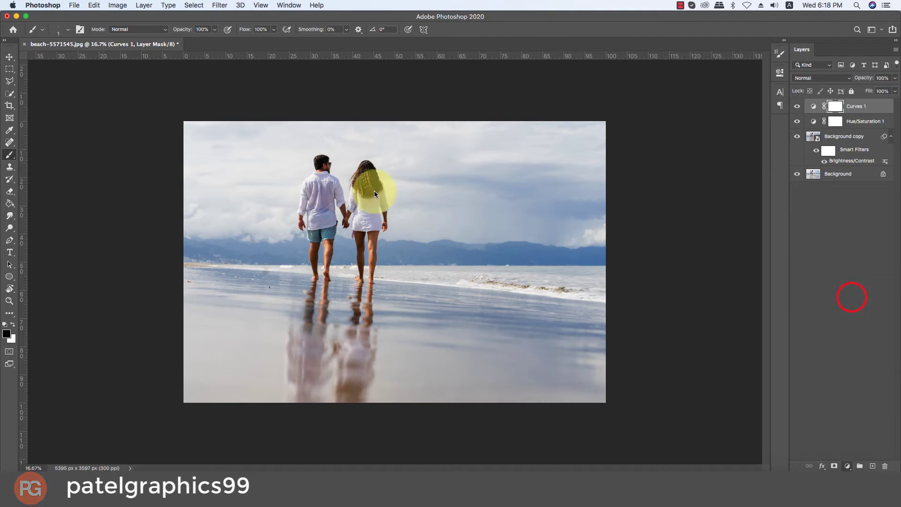
left_click(654, 204)
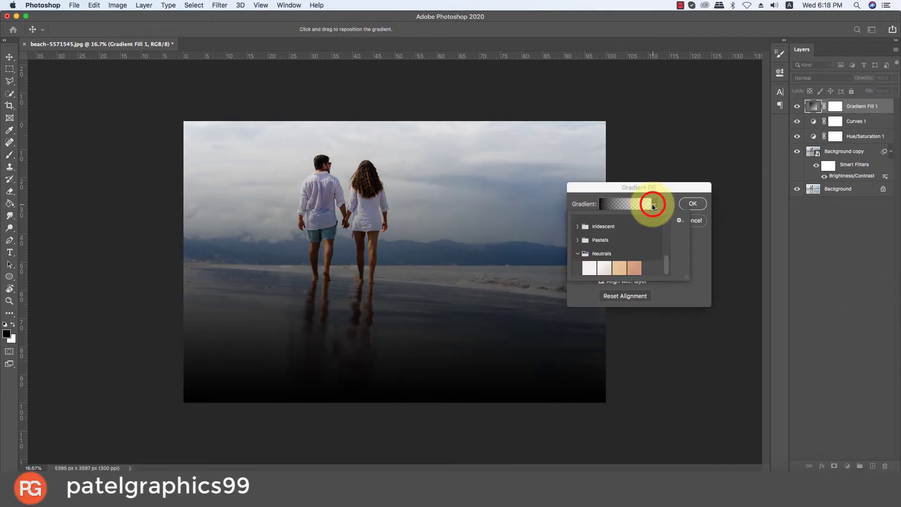
left_click(615, 264)
left_click(693, 203)
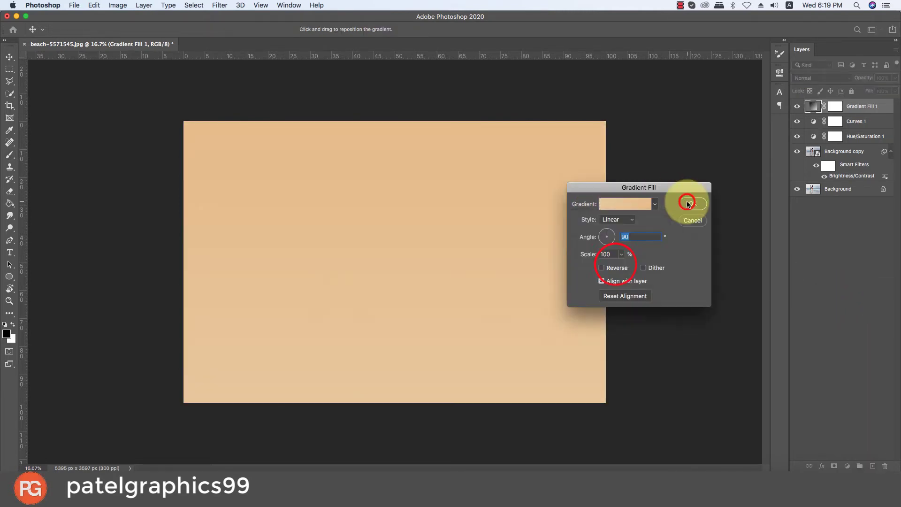
left_click(806, 79)
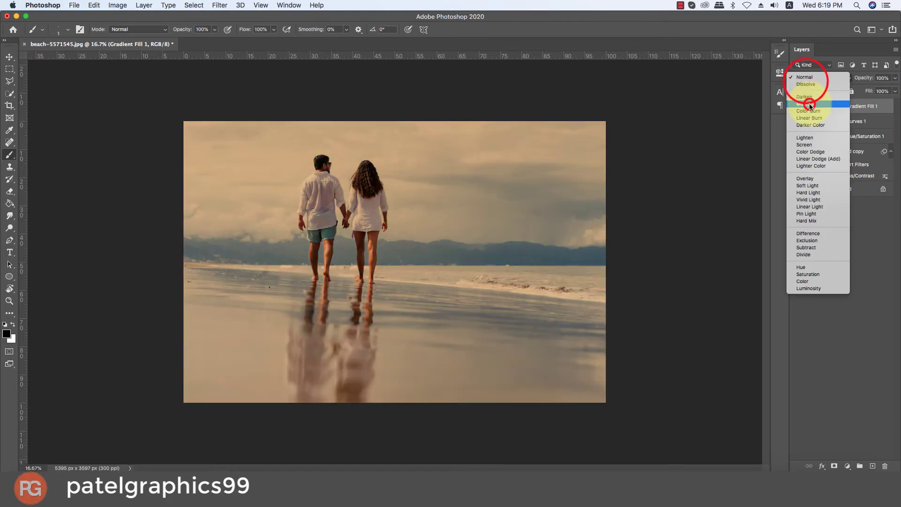
left_click(806, 104)
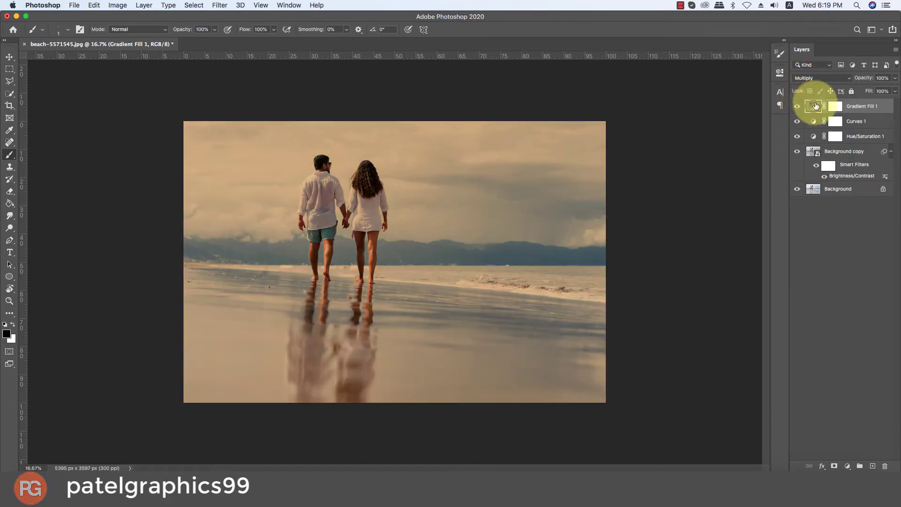
Step: Change the Gradient Fill to a blue preset from the Blues folder
double_click(816, 106)
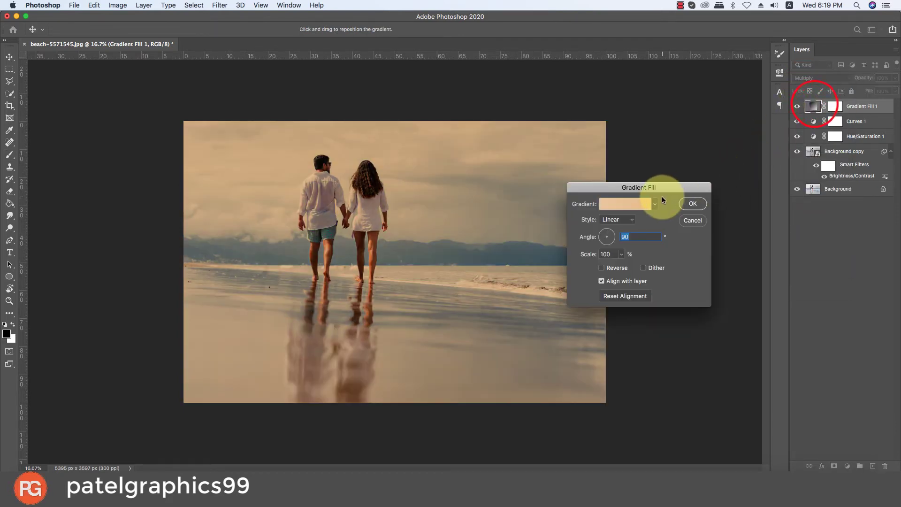
left_click(657, 204)
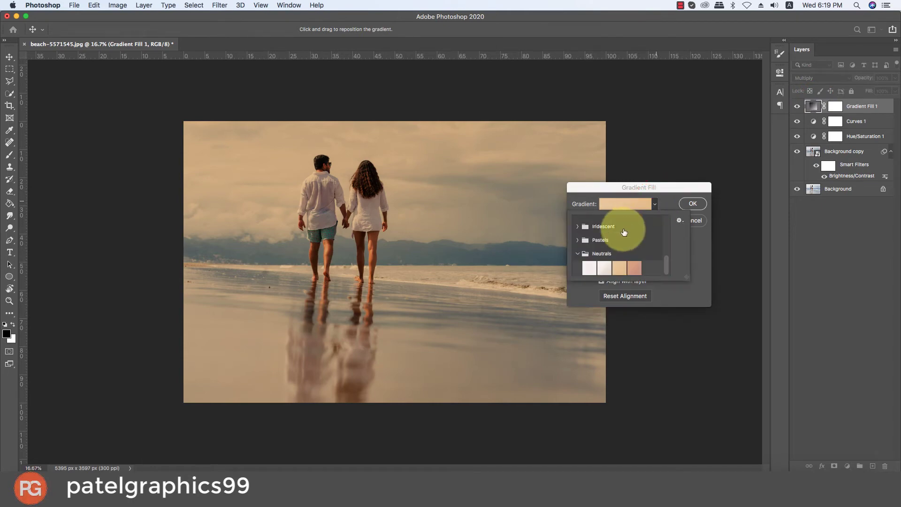
scroll(615, 235, "up", 5)
scroll(608, 240, "up", 3)
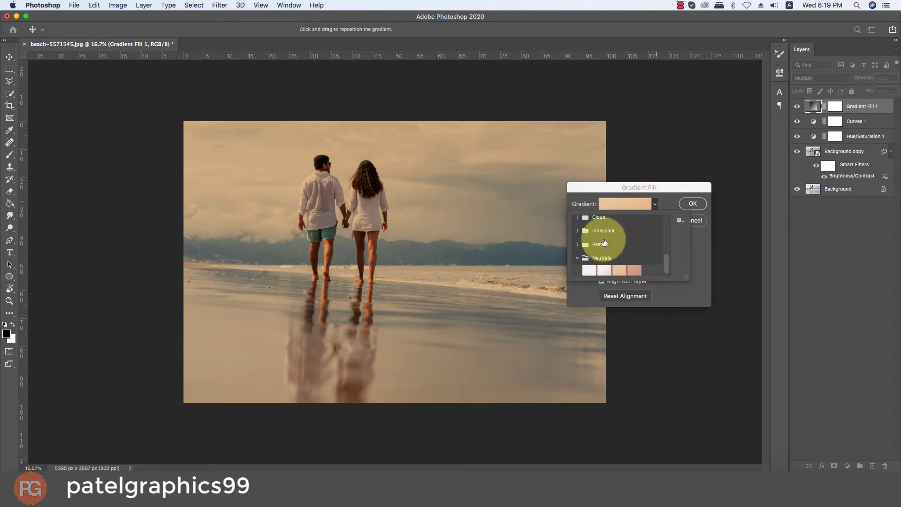
scroll(605, 241, "up", 3)
left_click(578, 236)
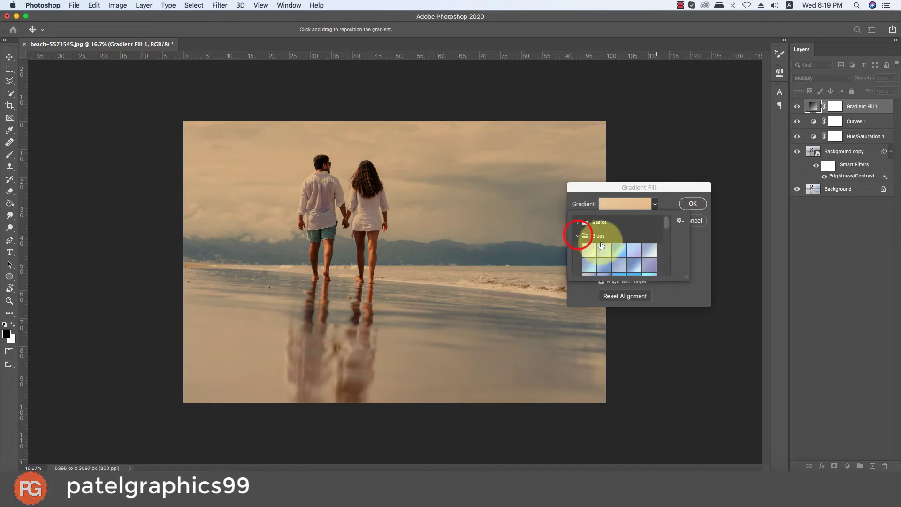
left_click(604, 249)
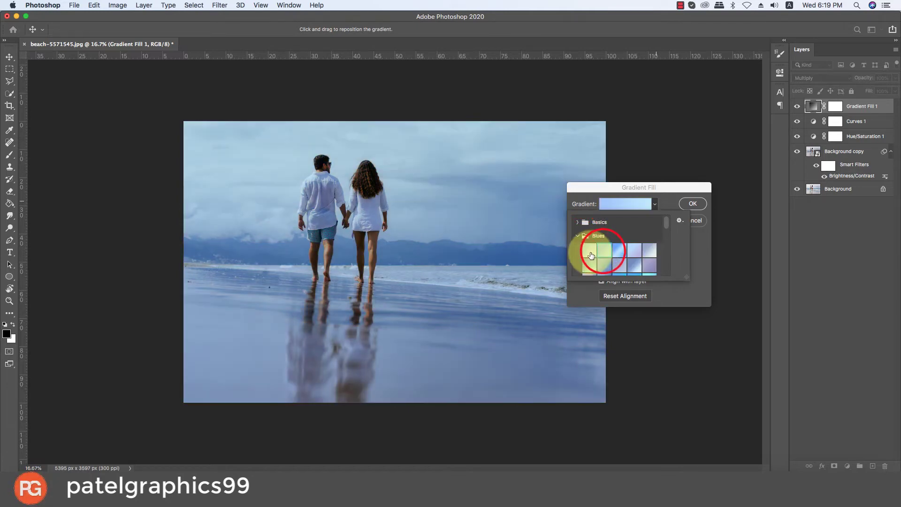
left_click(589, 253)
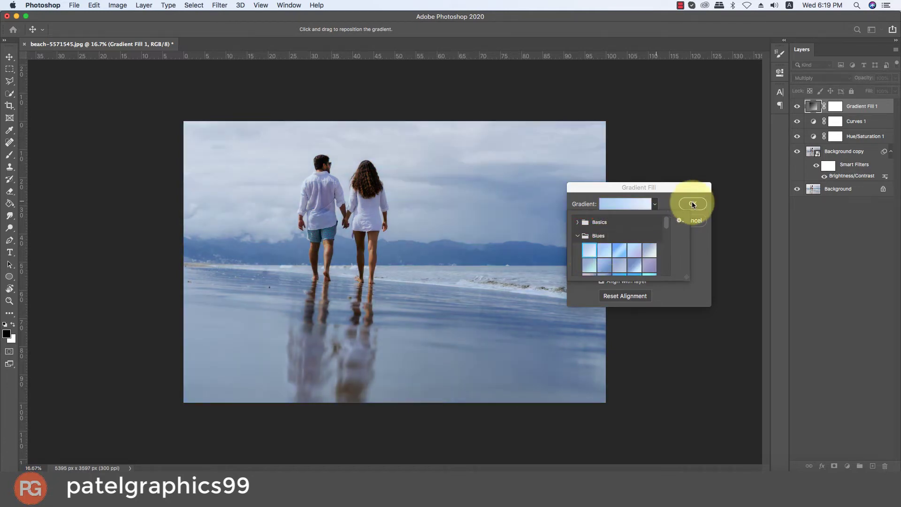
left_click(693, 204)
Step: Open the Camera Raw Filter on the Background copy layer
left_click(836, 152)
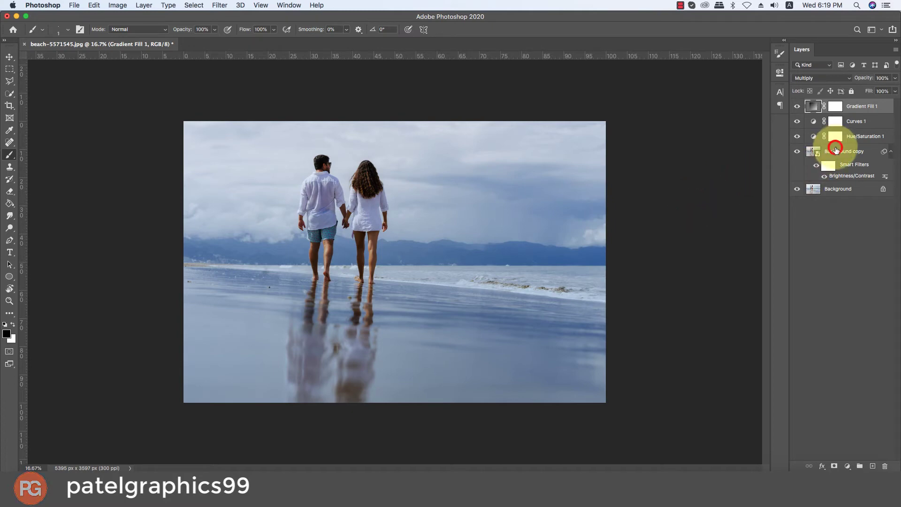
left_click(220, 5)
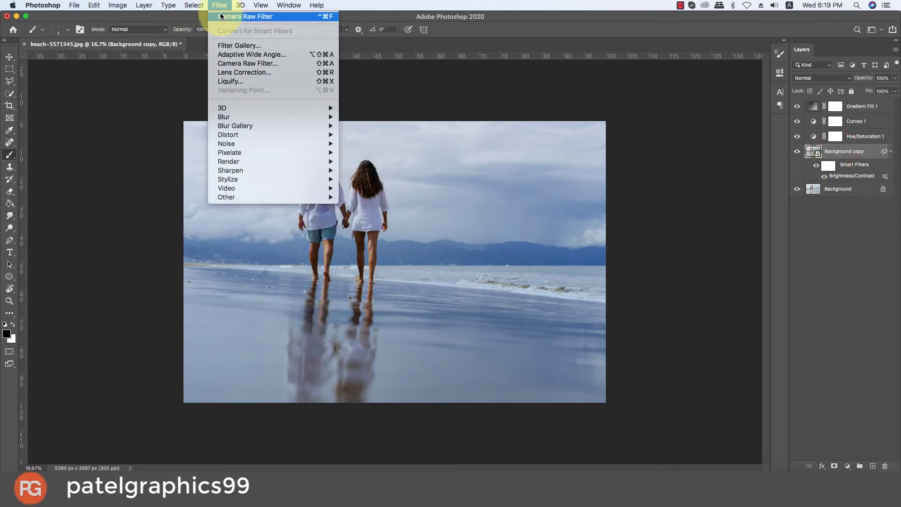
left_click(235, 63)
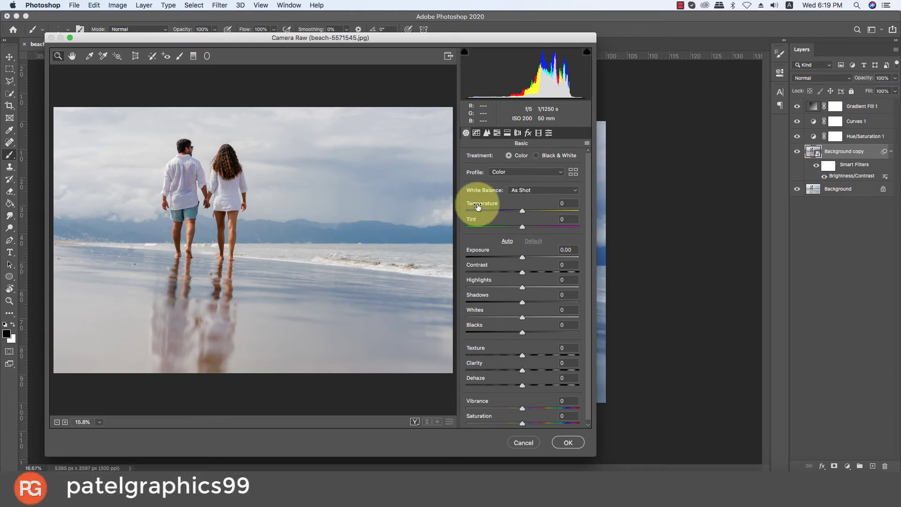
Step: Apply Auto tone corrections, then set Vibrance to +20 and Saturation to +5
left_click(509, 241)
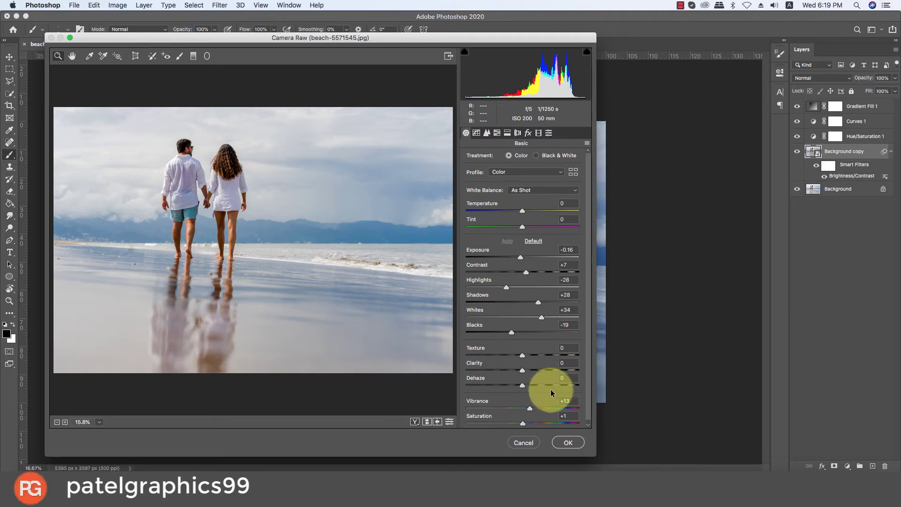
left_click(533, 413)
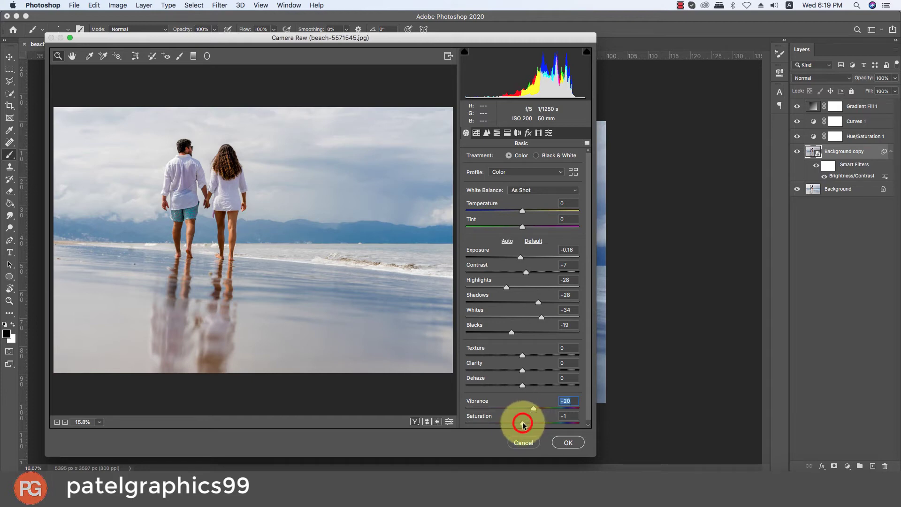
left_click(525, 423)
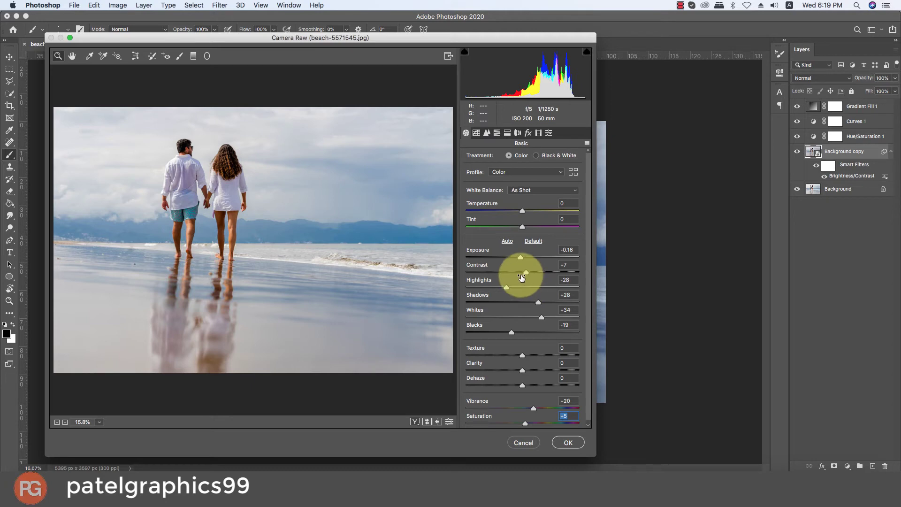
scroll(529, 300, "down", 1)
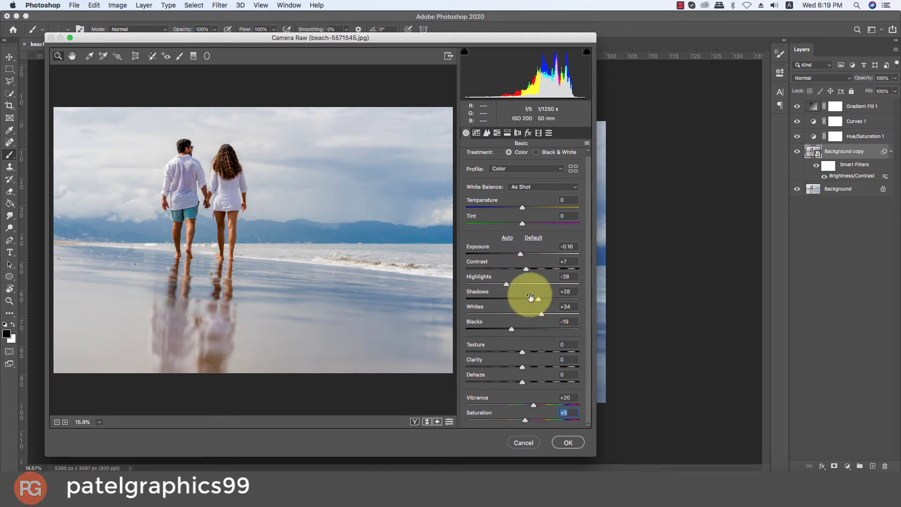
scroll(528, 295, "up", 1)
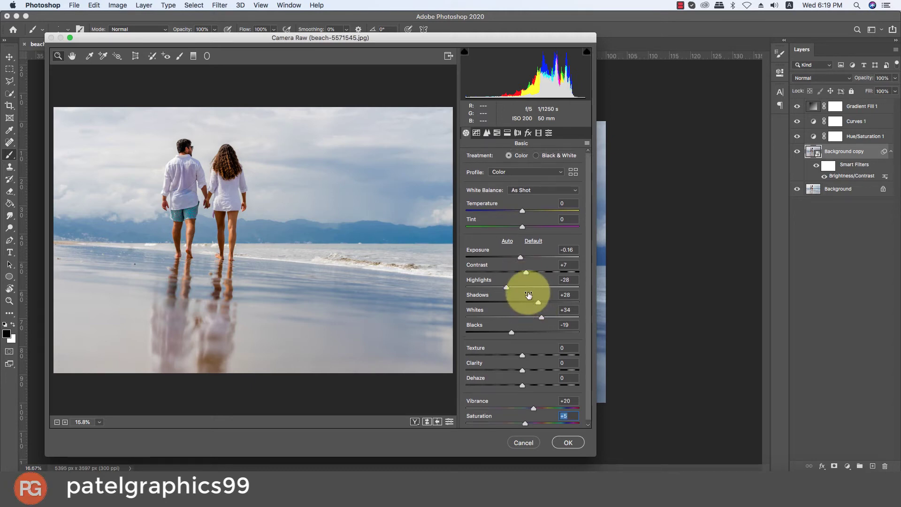
Step: Add a slight vignette, brighten orange luminance and boost aqua saturation in Camera Raw
left_click(527, 134)
left_click_drag(524, 257, 515, 258)
left_click(516, 136)
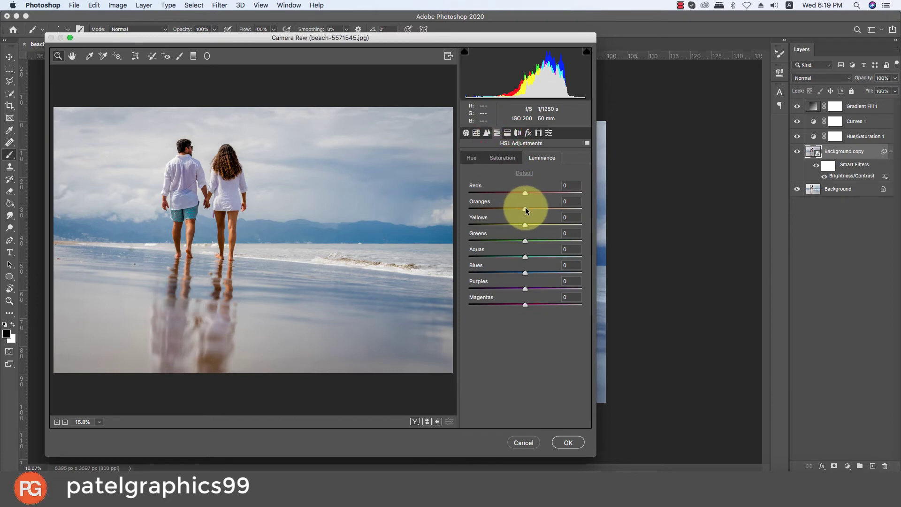
left_click_drag(526, 209, 539, 207)
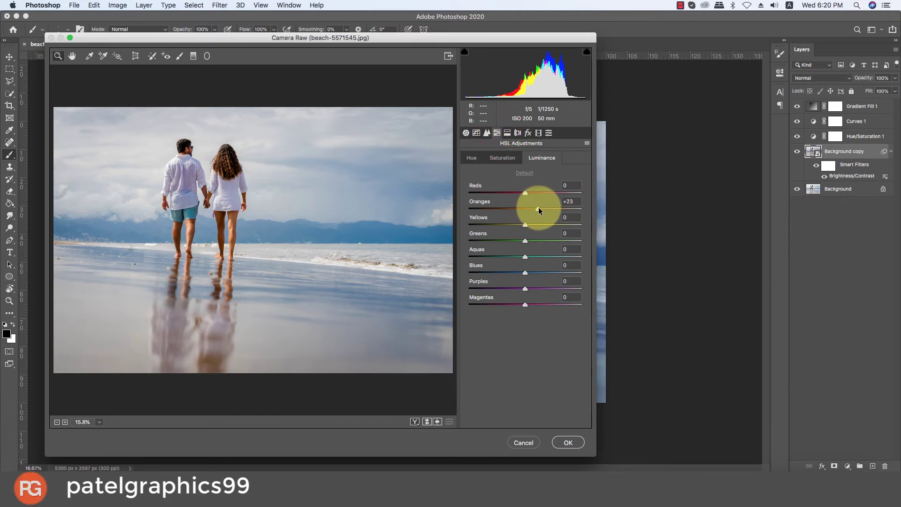
left_click(499, 157)
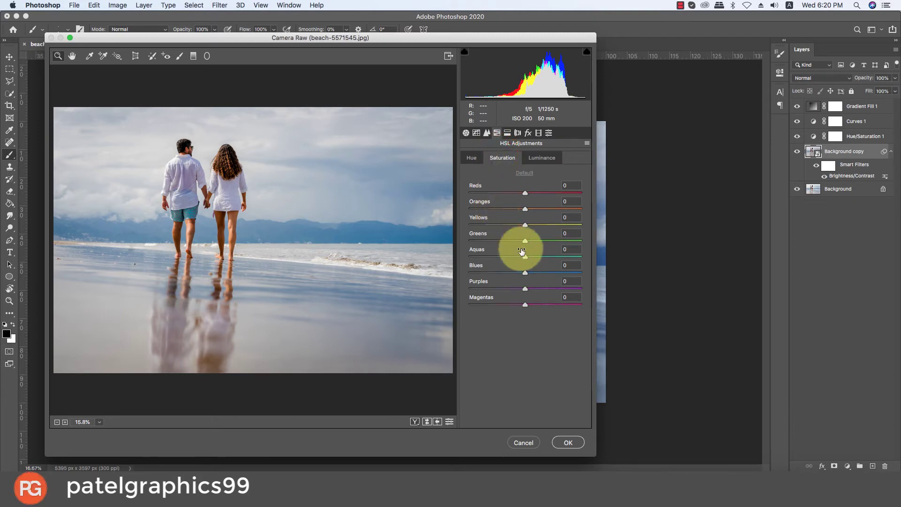
mouse_move(525, 256)
left_mouse_down()
mouse_move(560, 267)
mouse_move(531, 256)
mouse_move(531, 275)
mouse_move(544, 275)
left_mouse_up()
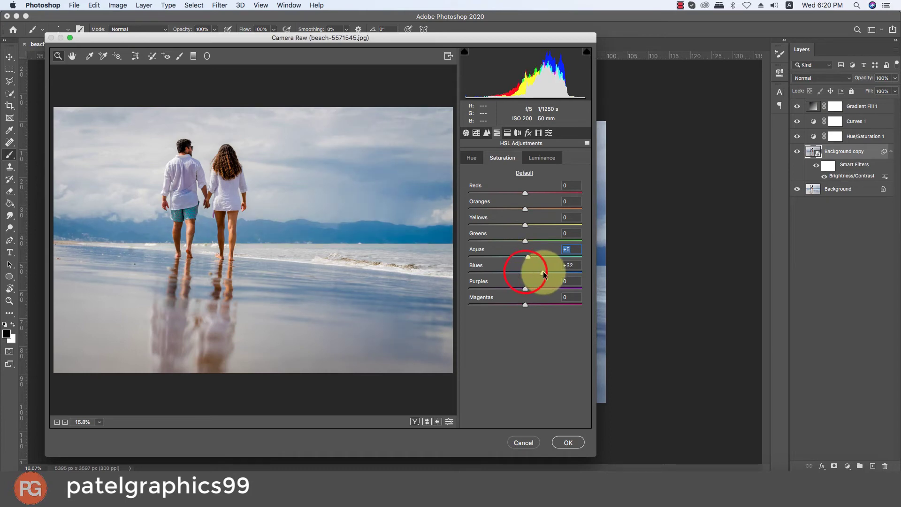
left_click(473, 157)
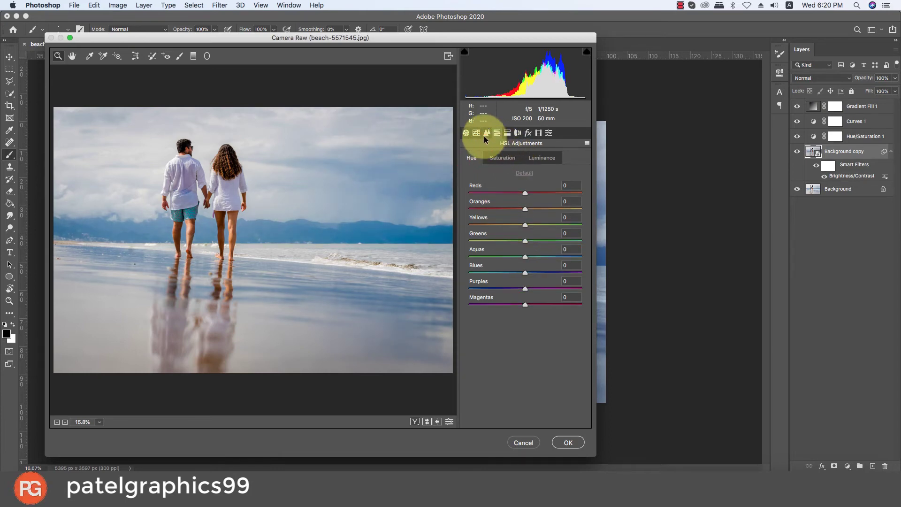
Step: Set Noise Reduction Luminance to 45 and apply the Camera Raw filter
left_click(486, 134)
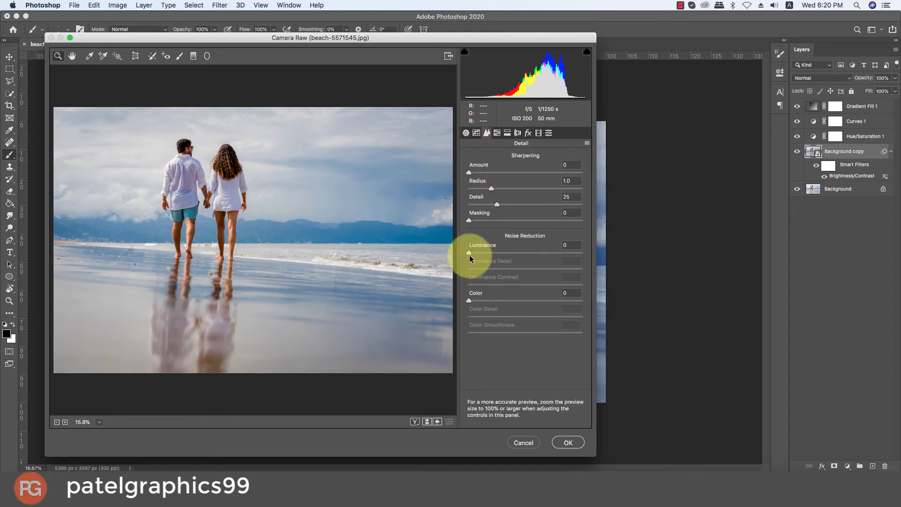
left_click_drag(469, 252, 520, 254)
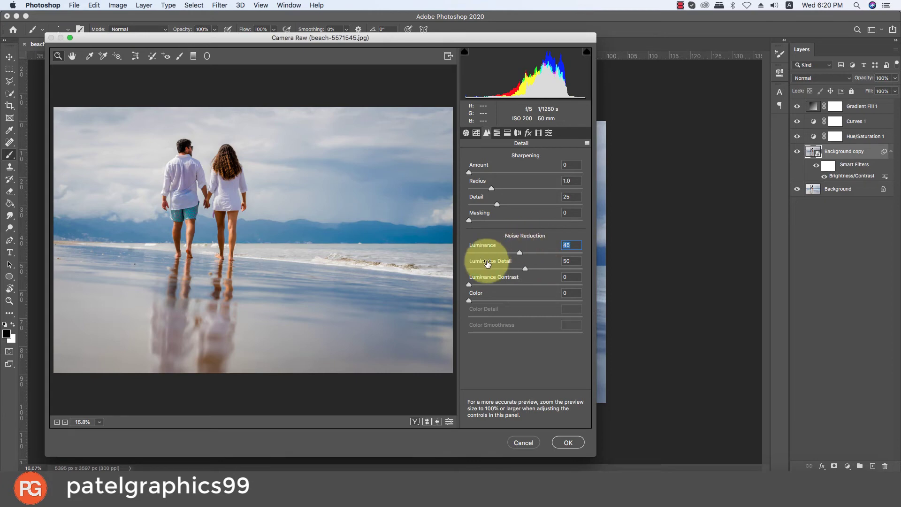
left_click(559, 442)
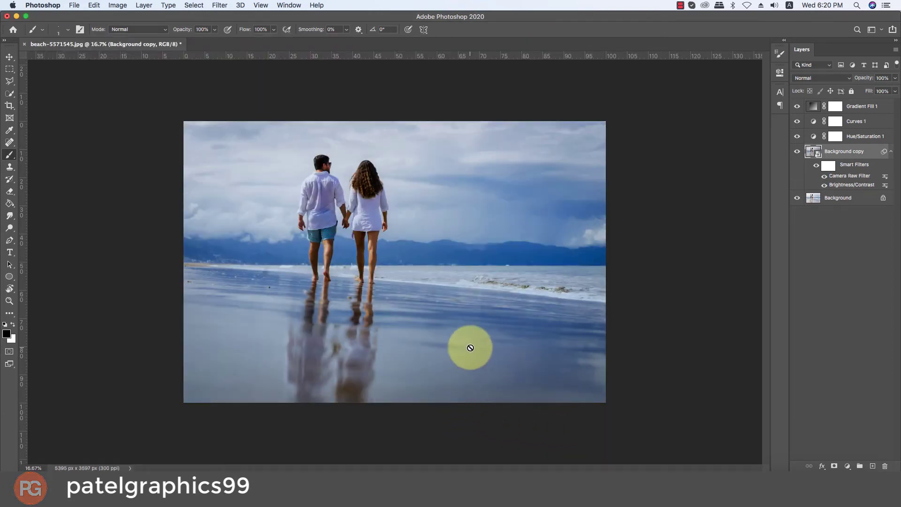
Step: Add a Color Lookup adjustment layer above Gradient Fill 1
left_click(866, 107)
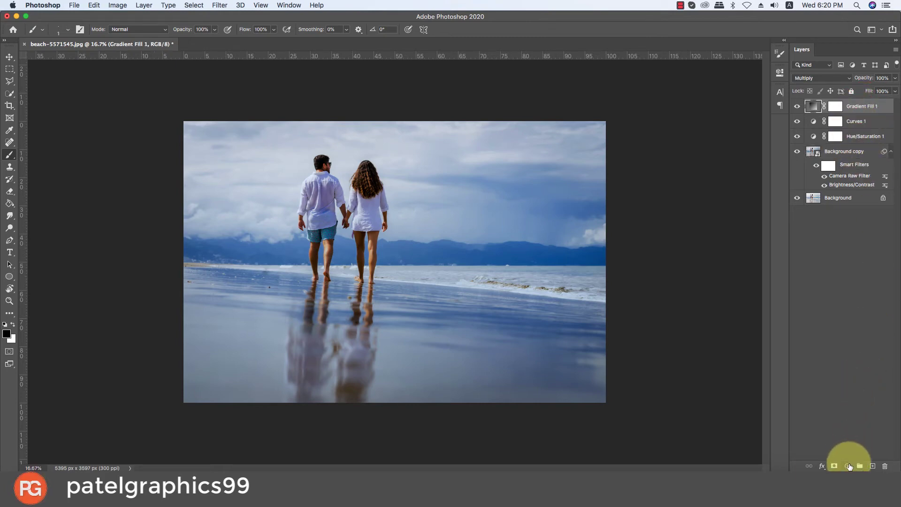
left_click(848, 466)
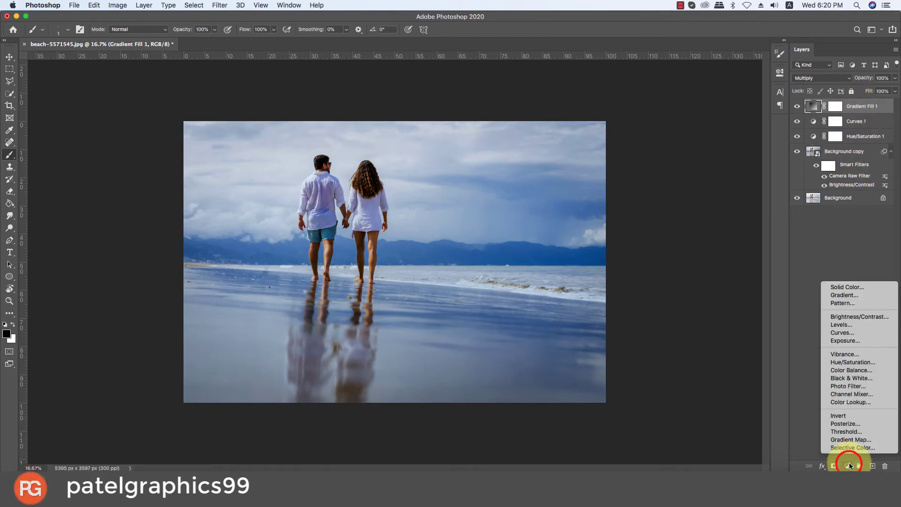
left_click(855, 402)
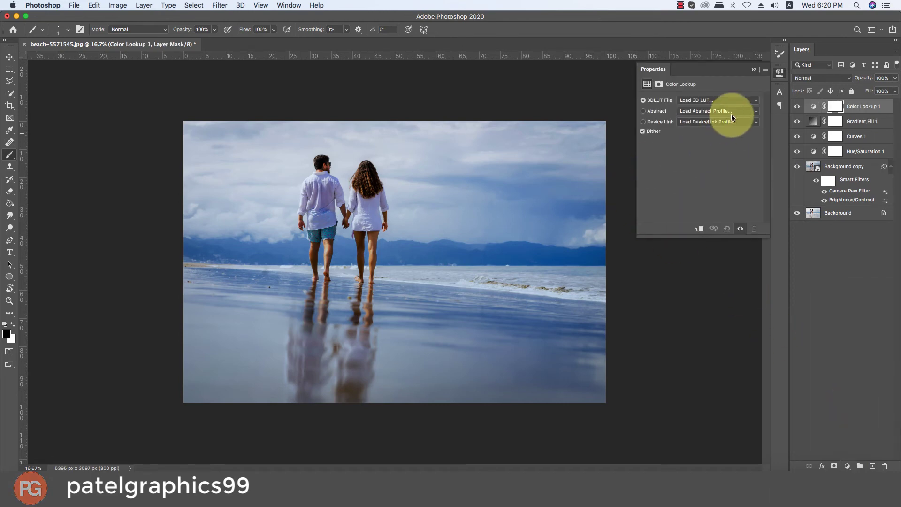
Step: Preview LUTs 2Strip, 3Strip, Bleach Bypass, Candlelight, Crisp_Warm, Crisp_Winter and DropBlues
left_click(699, 100)
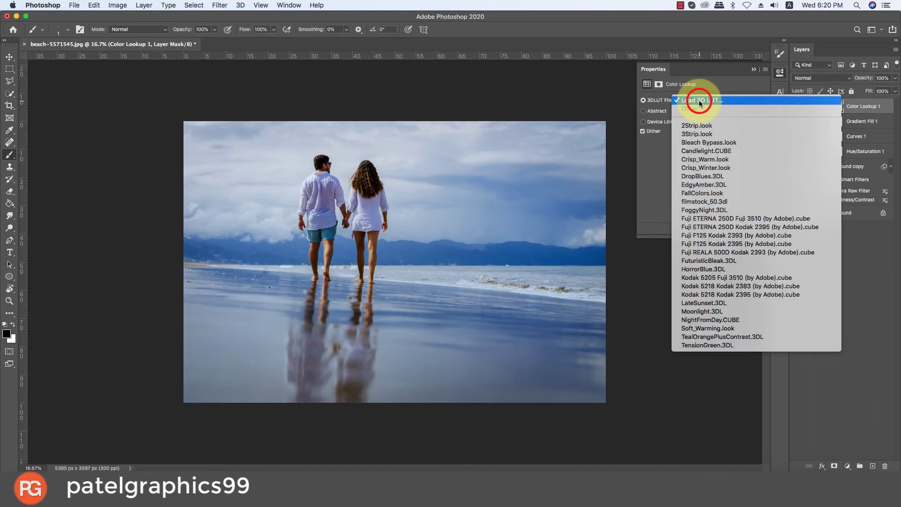
left_click(696, 127)
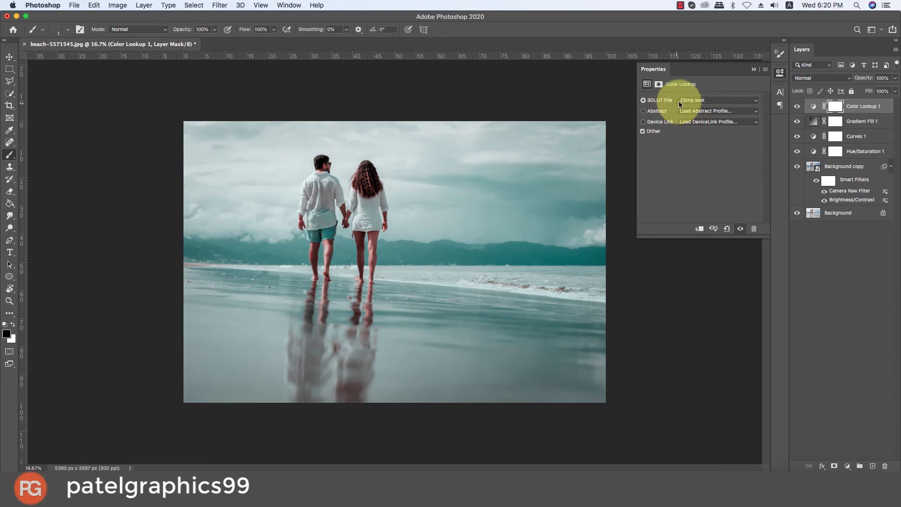
left_click(683, 103)
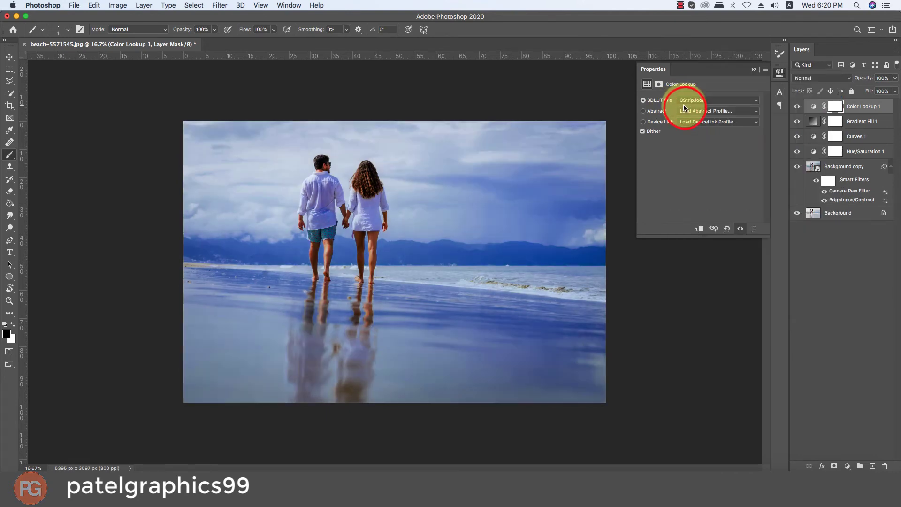
left_click(685, 103)
left_click(685, 108)
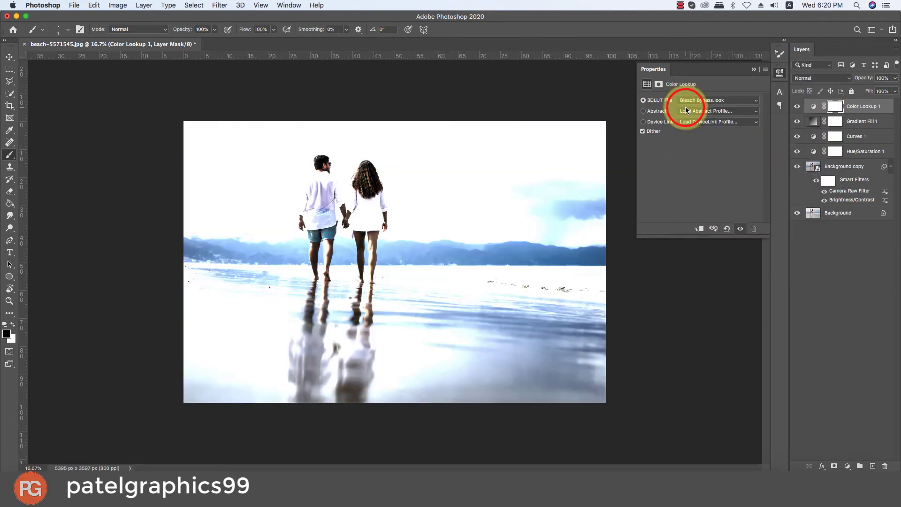
left_click(684, 102)
left_click(686, 108)
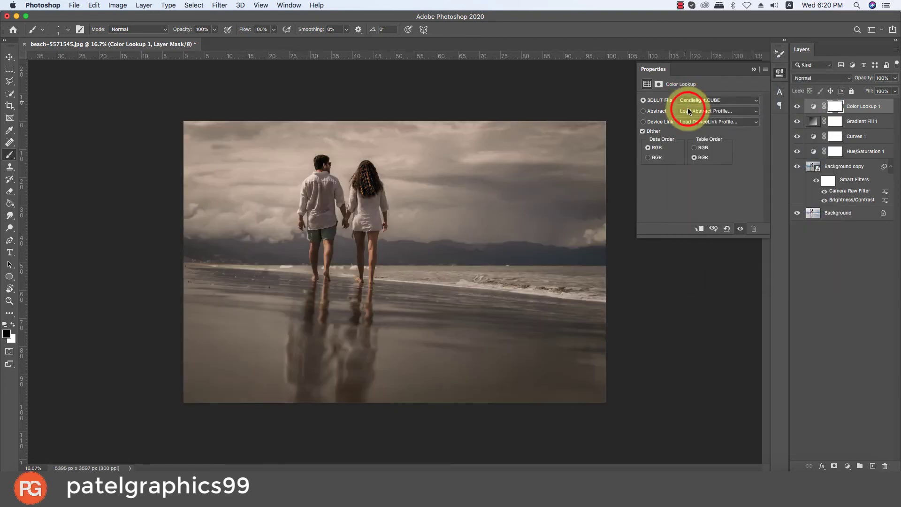
left_click(688, 103)
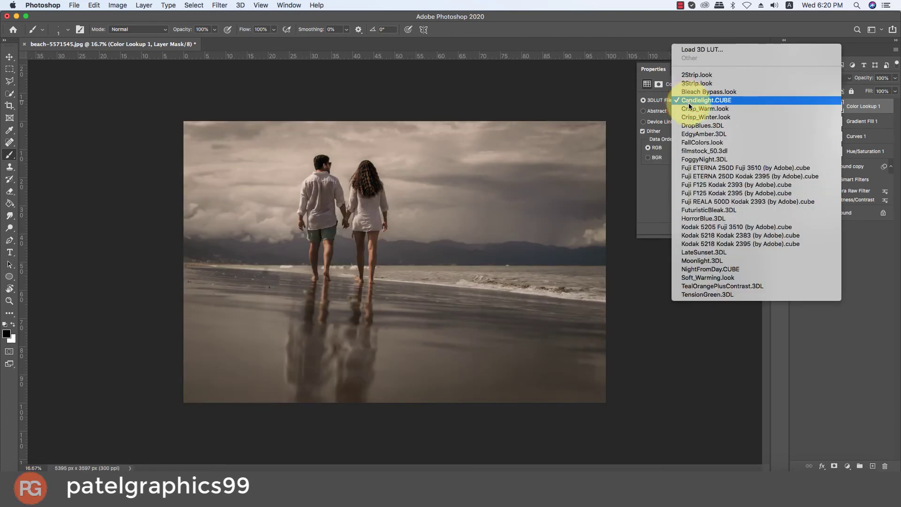
left_click(692, 109)
left_click(691, 107)
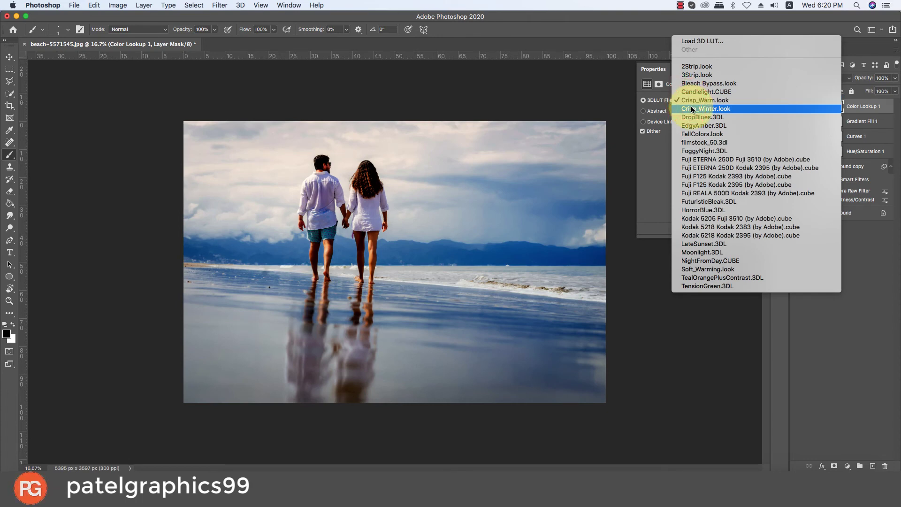
left_click(693, 108)
left_click(690, 104)
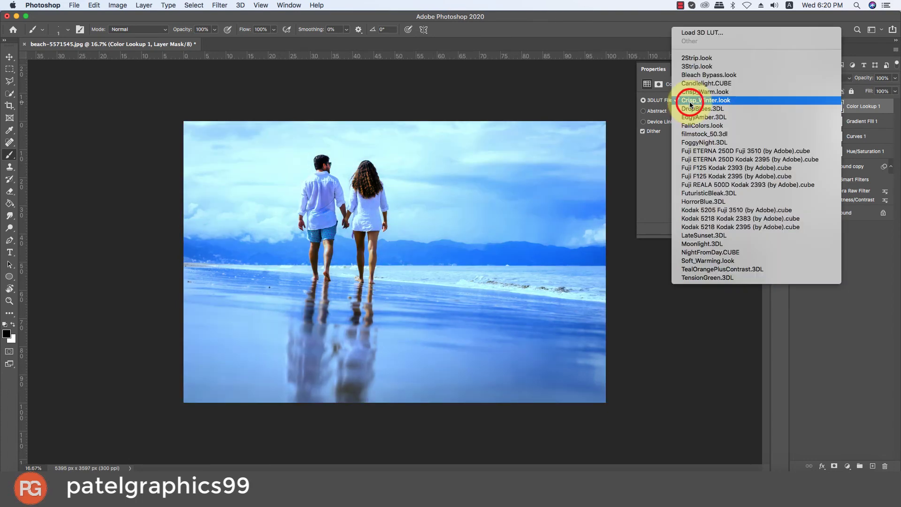
left_click(692, 108)
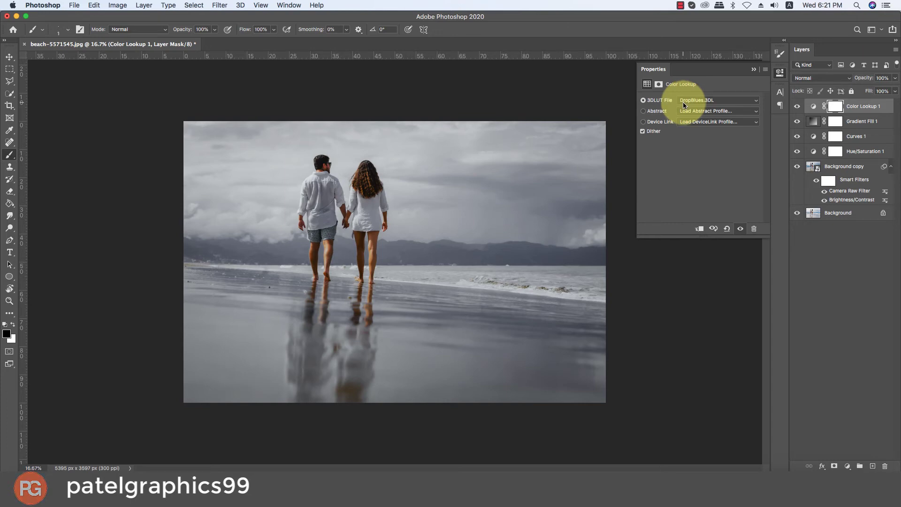
Step: Preview LUTs EdgyAmber, FallColors, filmstock_50, FoggyNight and the Fuji ETERNA/F125 Kodak variants
left_click(685, 103)
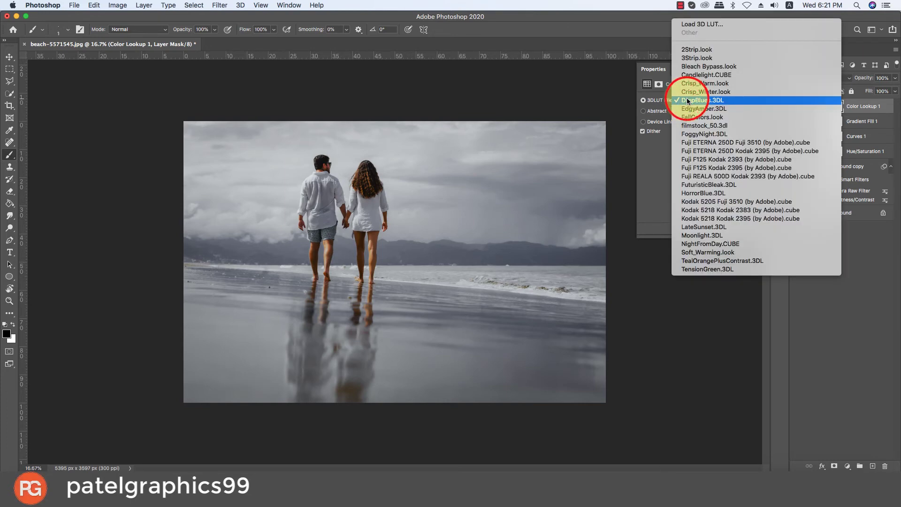
left_click(689, 109)
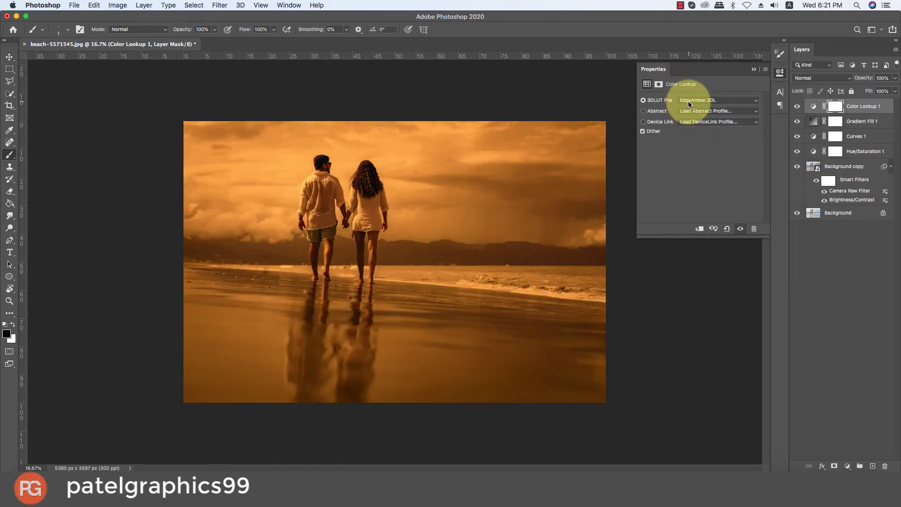
left_click(689, 102)
left_click(689, 109)
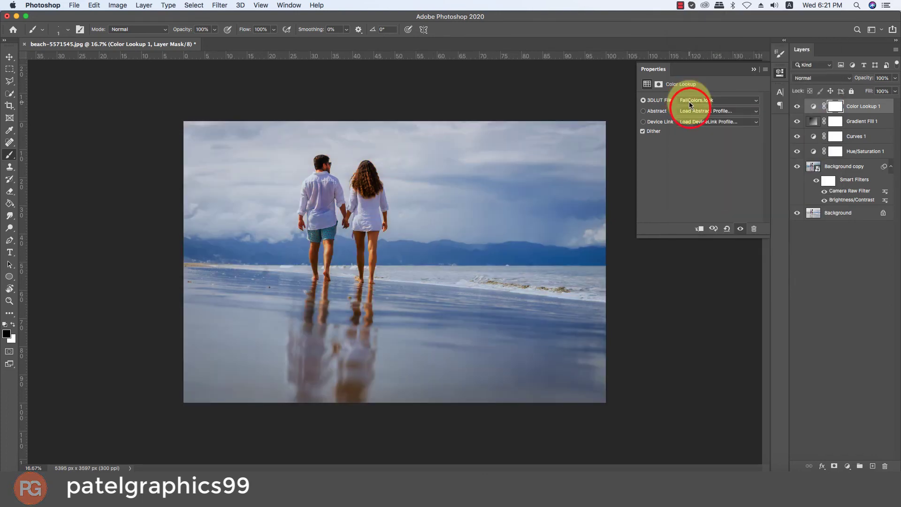
left_click(689, 101)
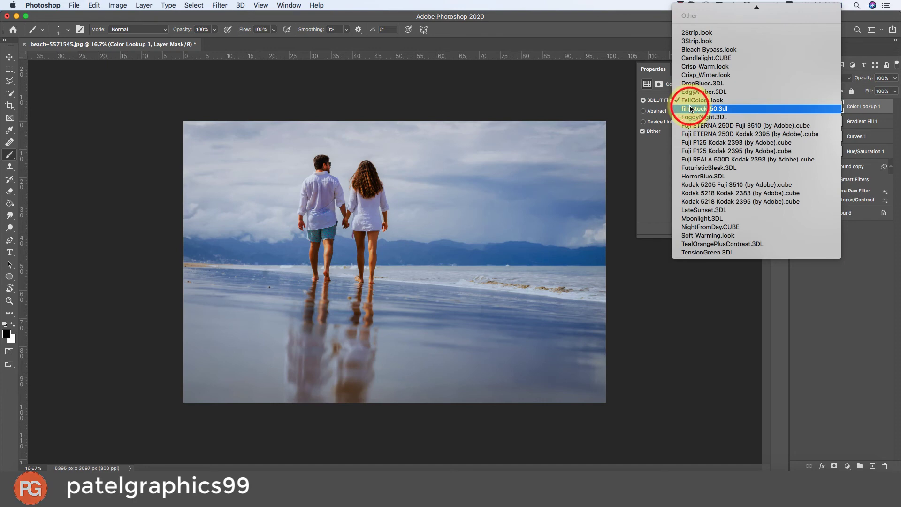
left_click(690, 108)
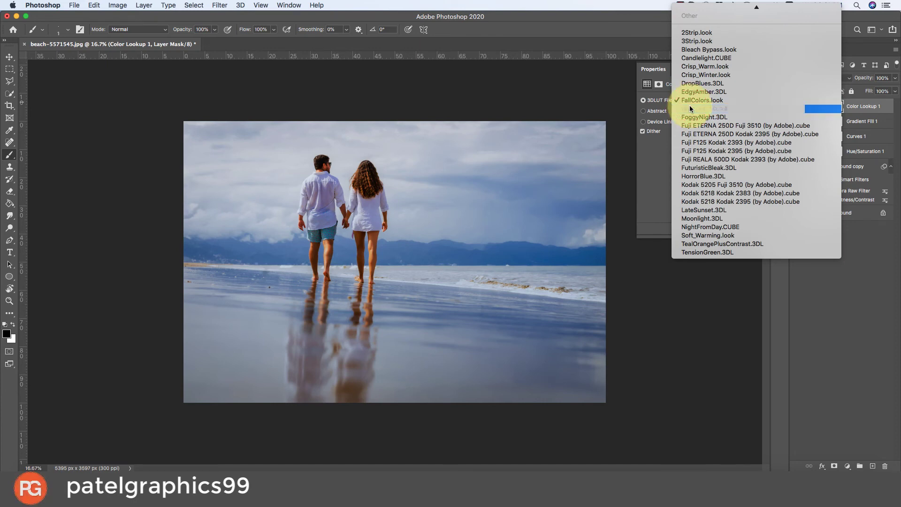
left_click(695, 101)
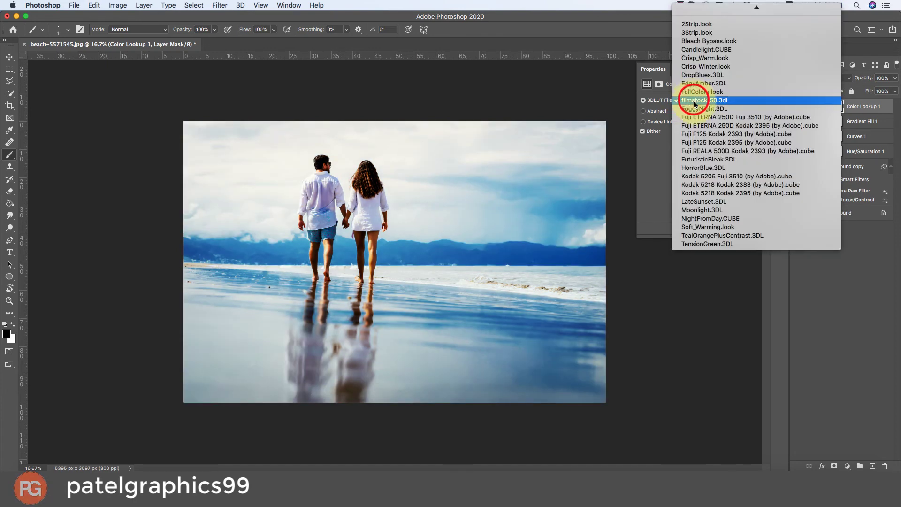
left_click(694, 103)
left_click(691, 103)
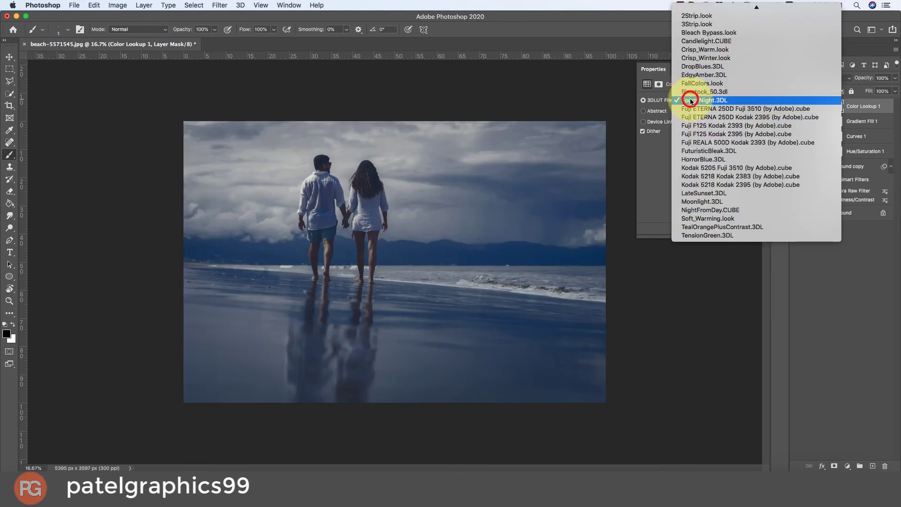
left_click(691, 103)
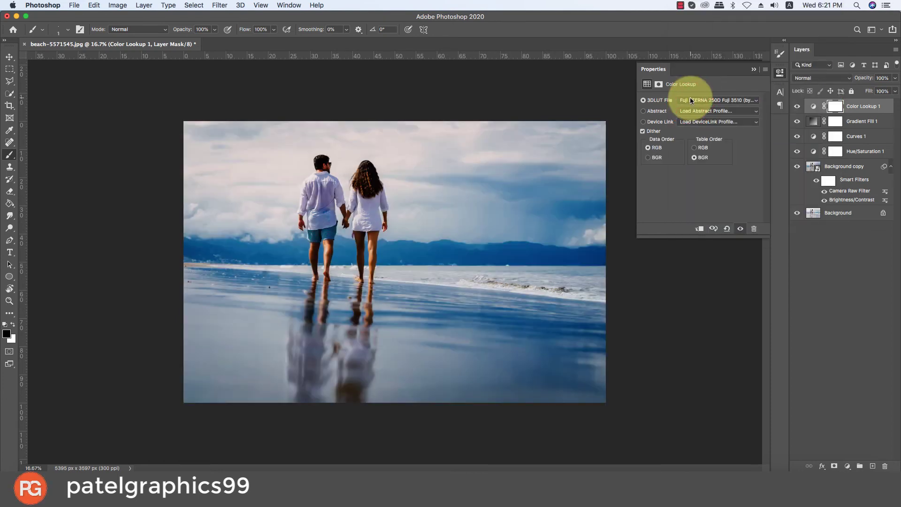
left_click(691, 100)
left_click(692, 102)
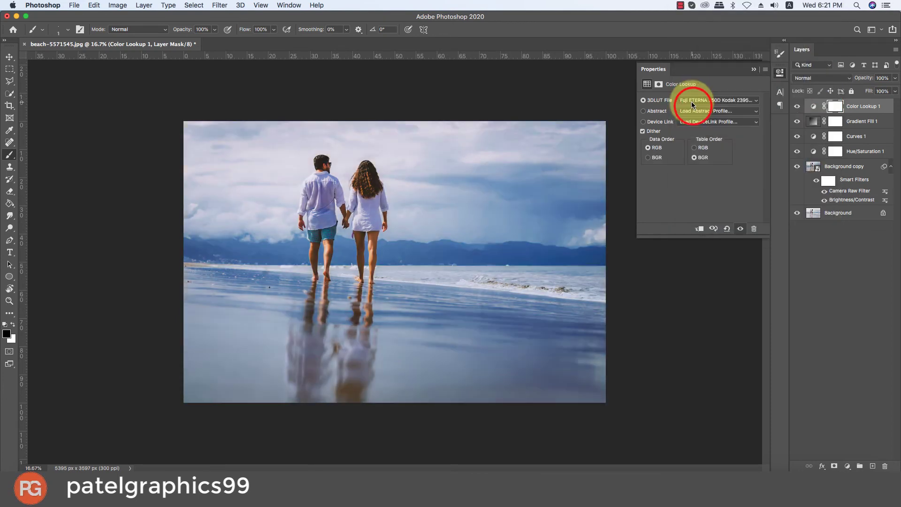
left_click(691, 105)
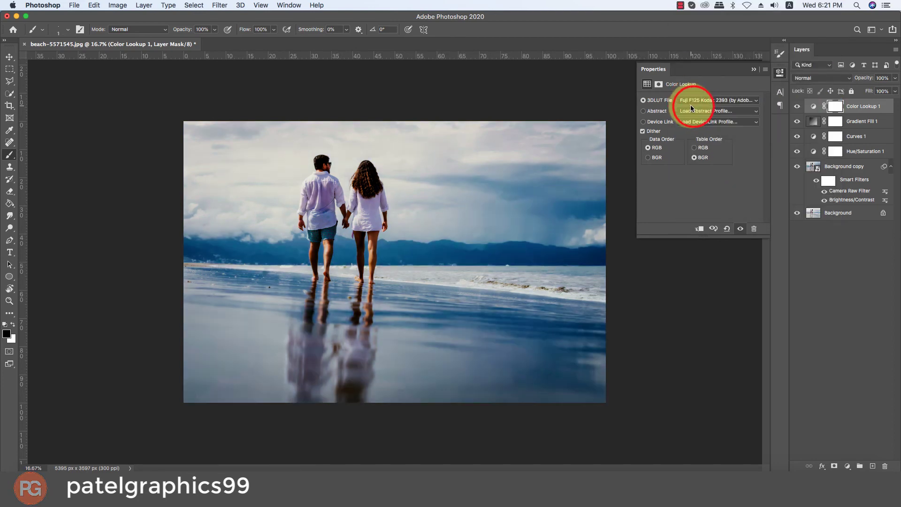
left_click(687, 100)
left_click(691, 106)
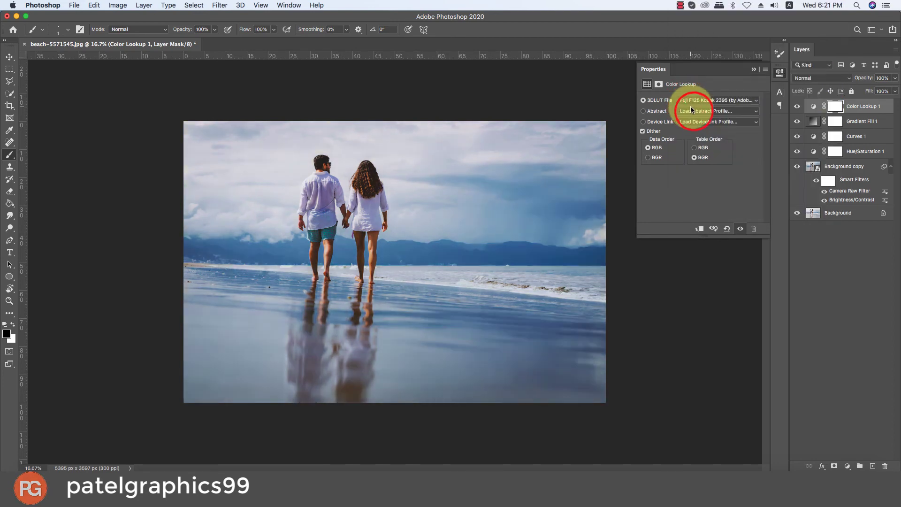
Step: Preview LUTs FuturisticBleak, HorrorBlue, the Kodak 5205/5218 variants and LateSunset
left_click(684, 100)
left_click(694, 109)
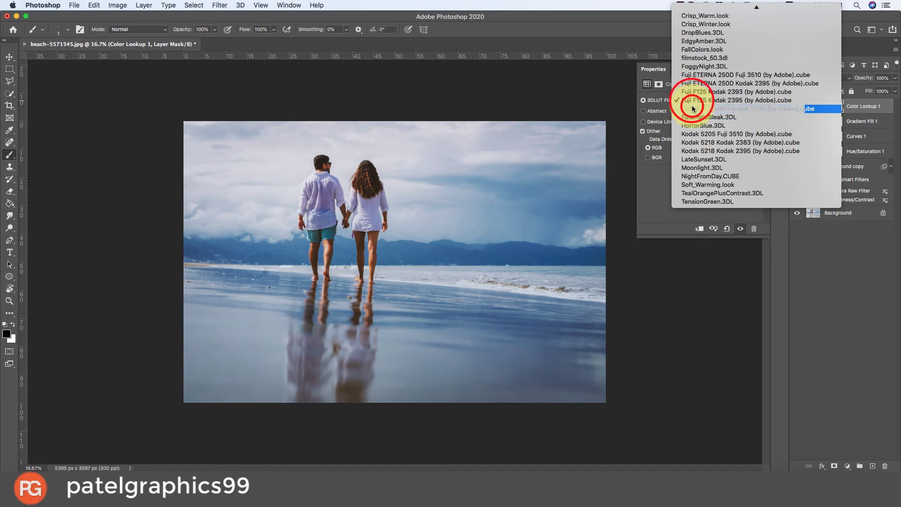
left_click(692, 100)
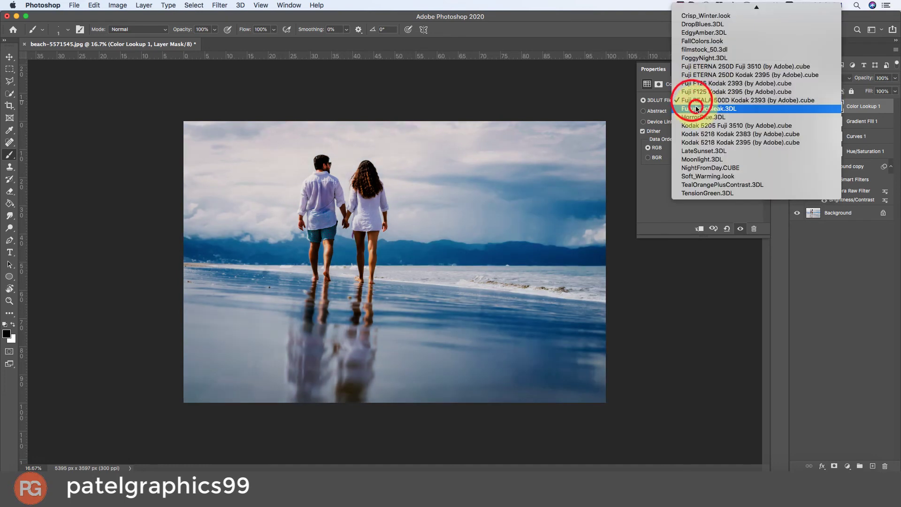
left_click(697, 109)
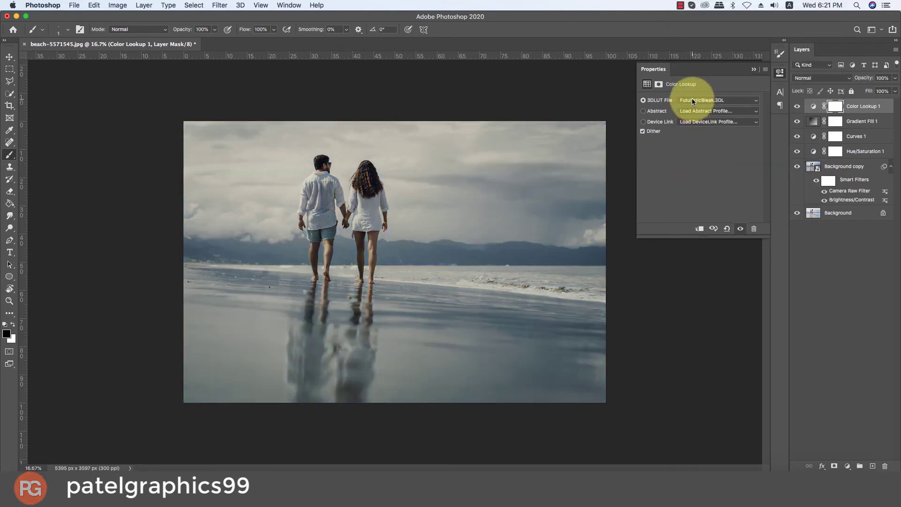
left_click(692, 102)
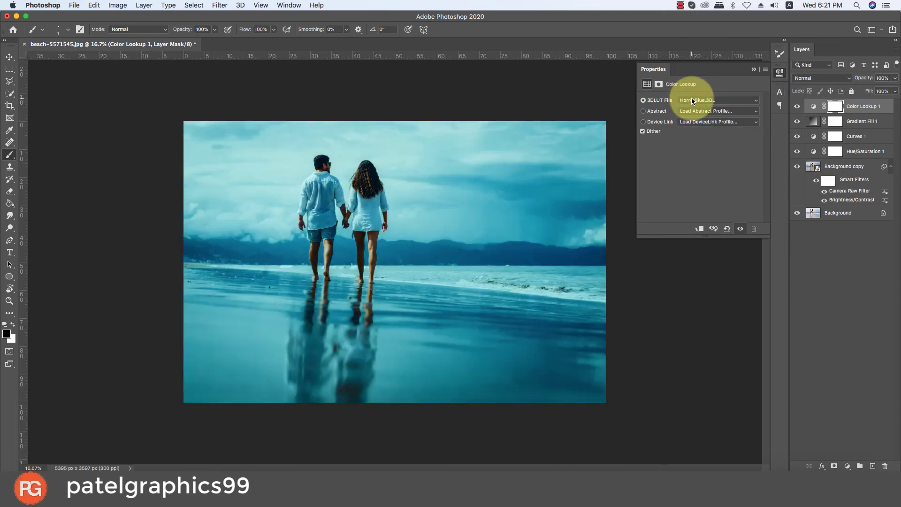
left_click(692, 97)
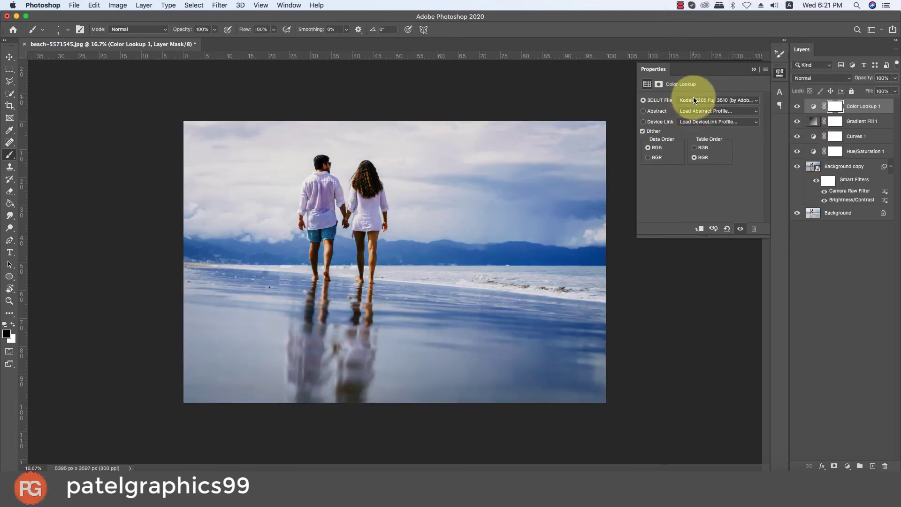
left_click(695, 100)
left_click(695, 105)
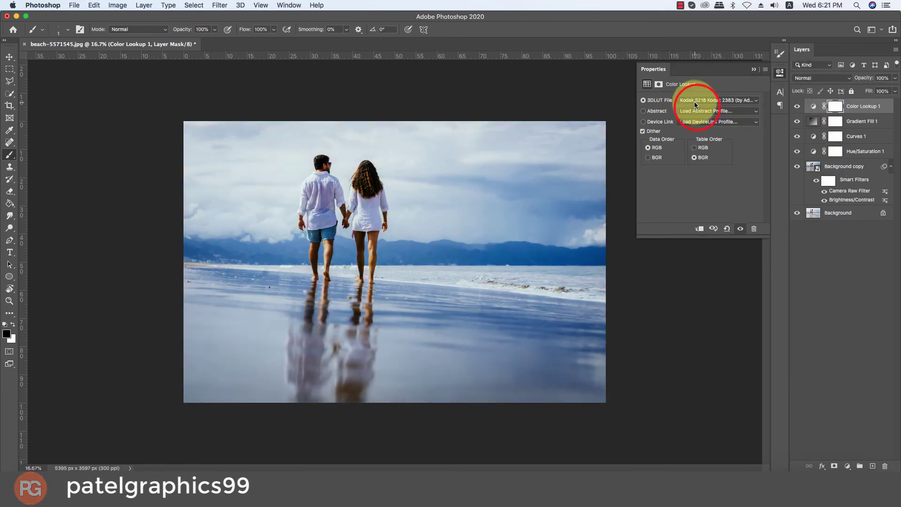
left_click(694, 101)
left_click(695, 105)
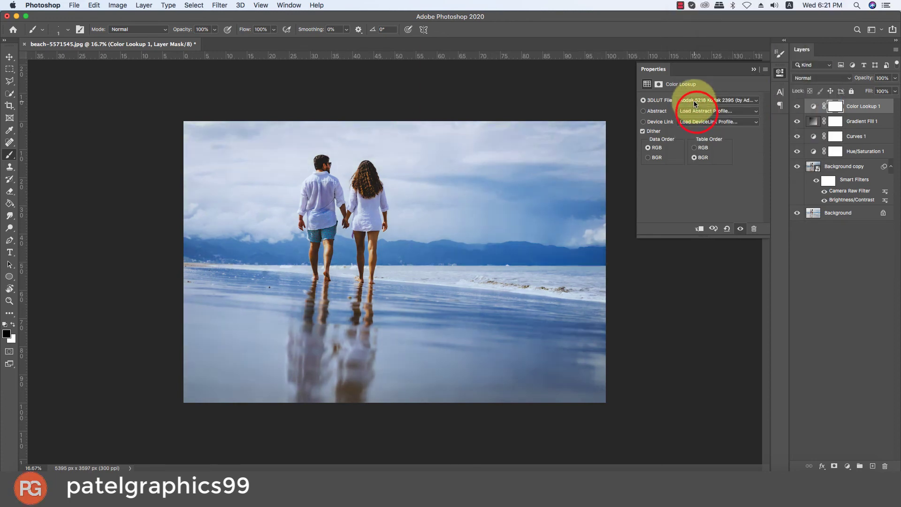
left_click(695, 103)
left_click(695, 110)
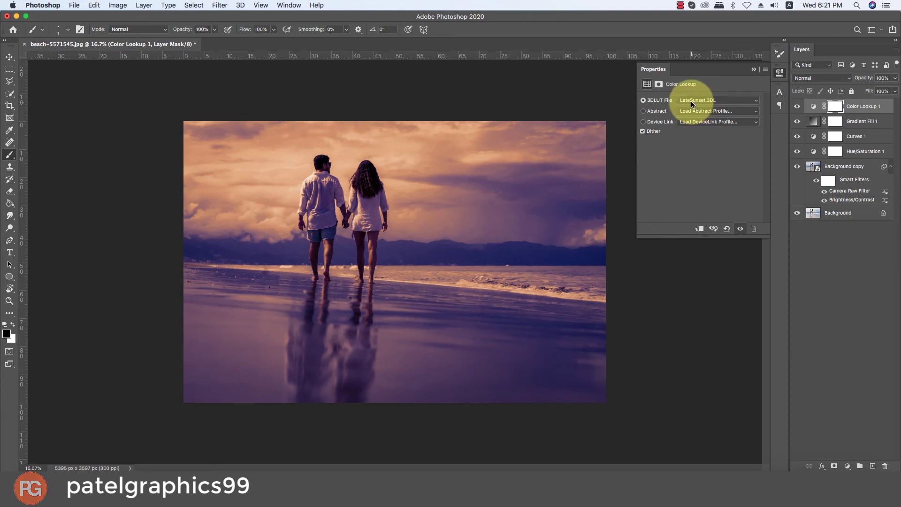
Step: Preview Moonlight, NightFromDay, Soft_Warming, TealOrangePlusContrast and TensionGreen, ending back on Moonlight
left_click(692, 104)
left_click(692, 100)
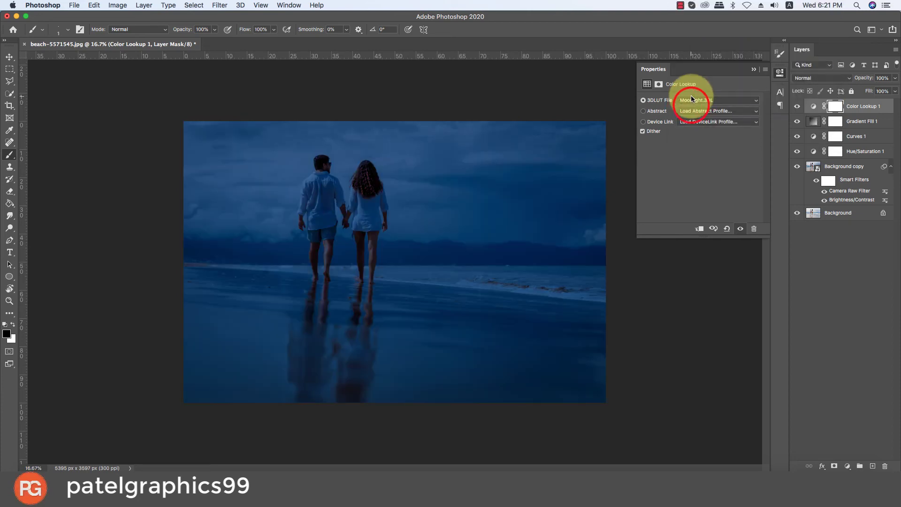
left_click(691, 109)
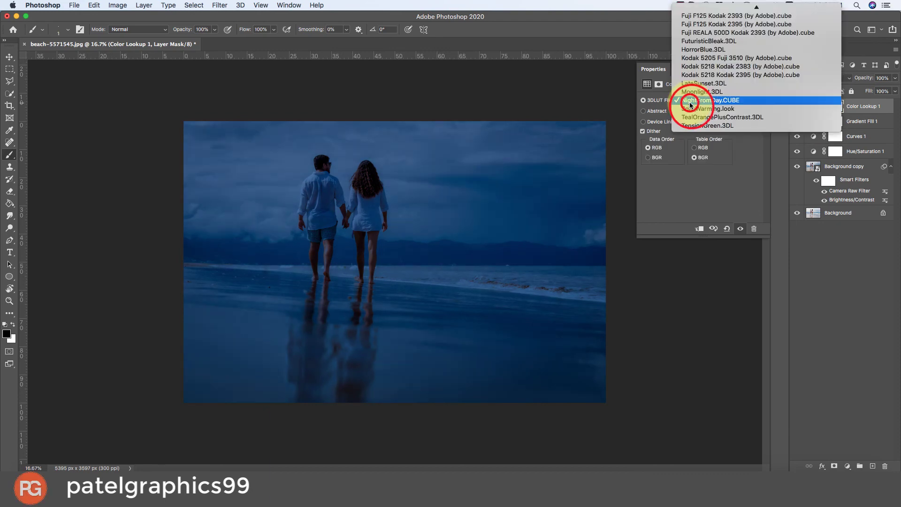
left_click(691, 108)
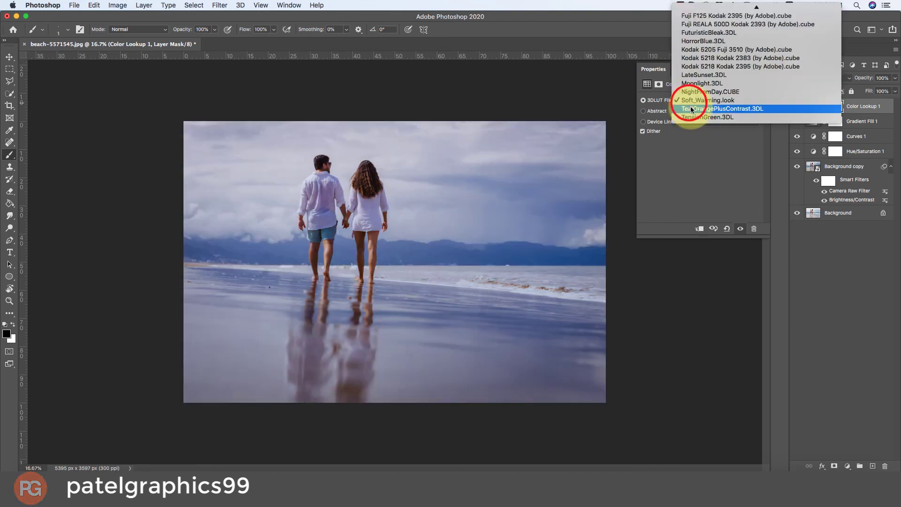
left_click(691, 108)
left_click(689, 109)
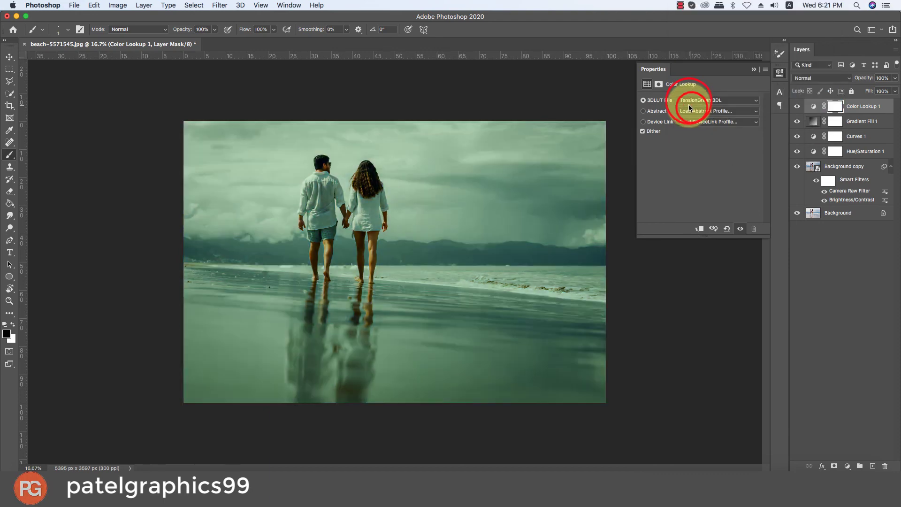
left_click(686, 102)
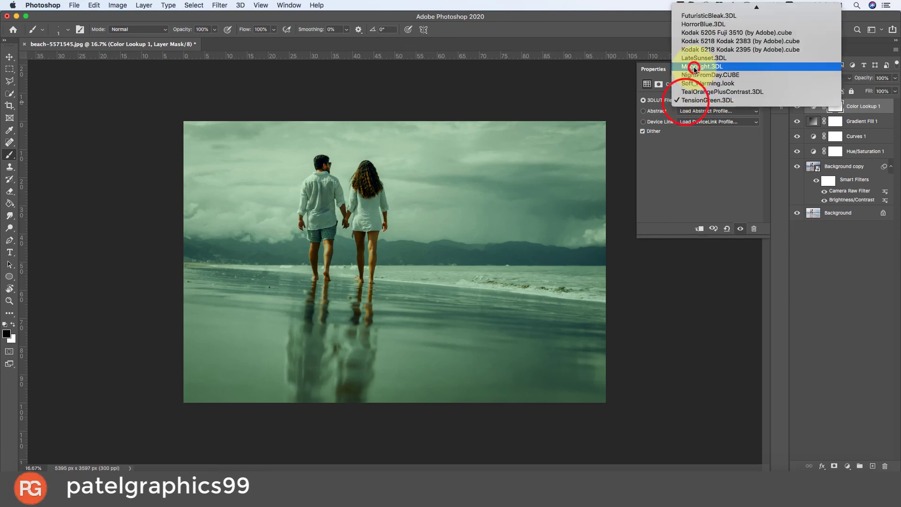
left_click(695, 67)
left_click(694, 100)
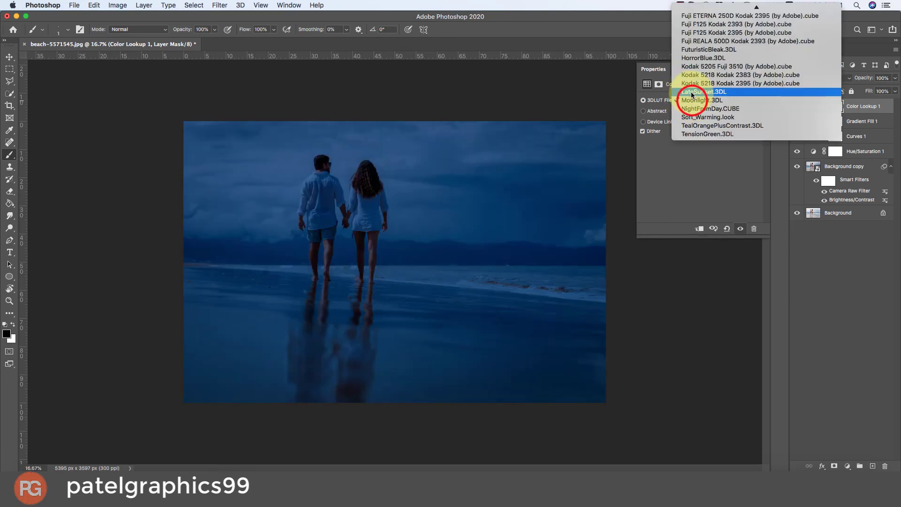
Step: Choose LateSunset.3DL for the Color Lookup, then select layers Color Lookup 1 through Background copy
left_click(691, 92)
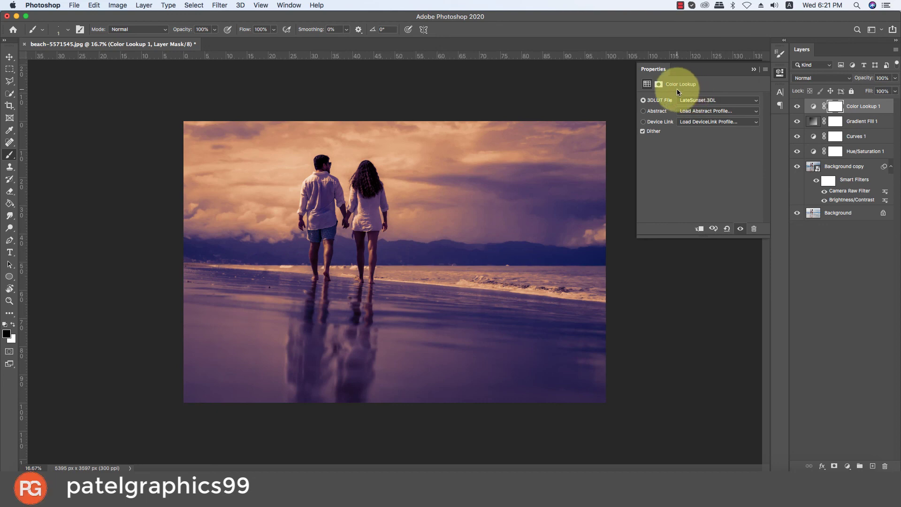
left_click(751, 70)
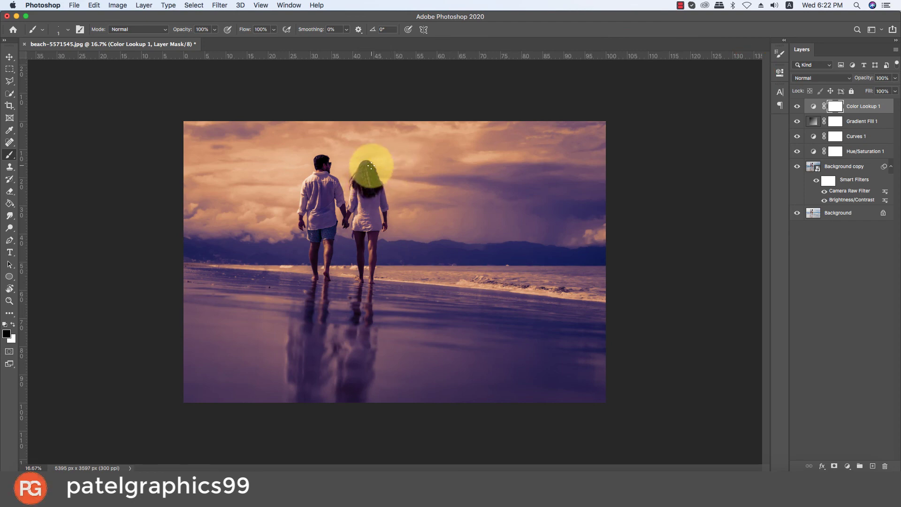
left_click(852, 107)
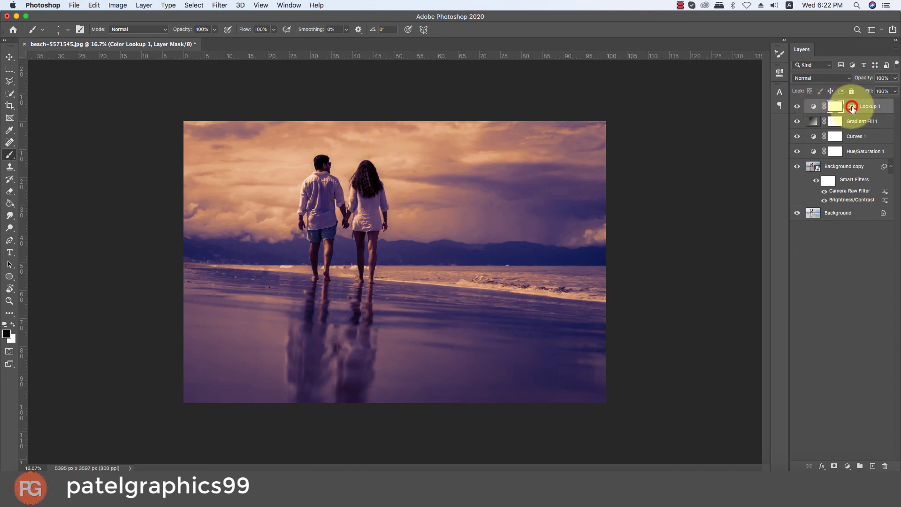
left_click(855, 167, "shift")
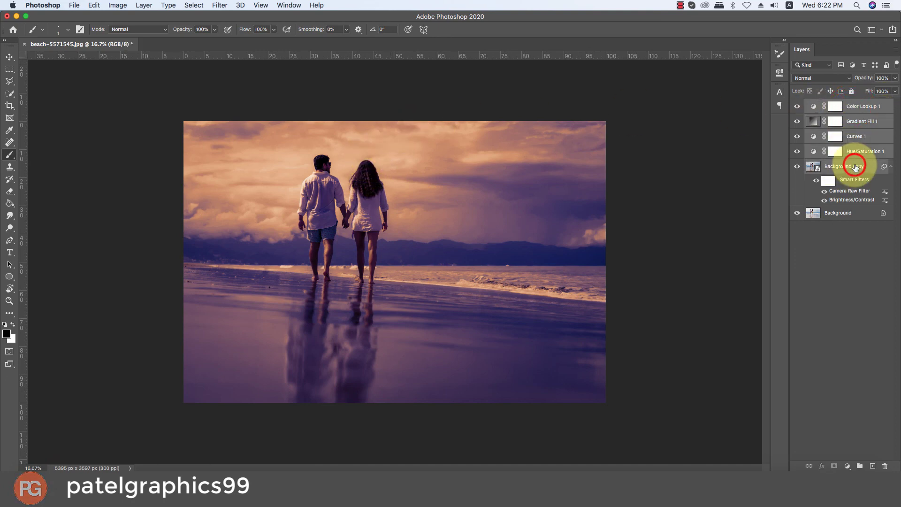
key("super+g")
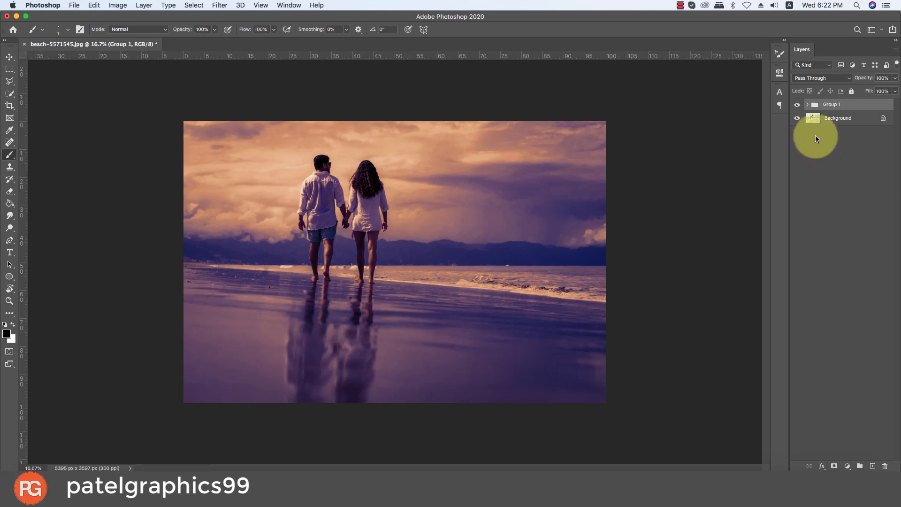
left_click(798, 108)
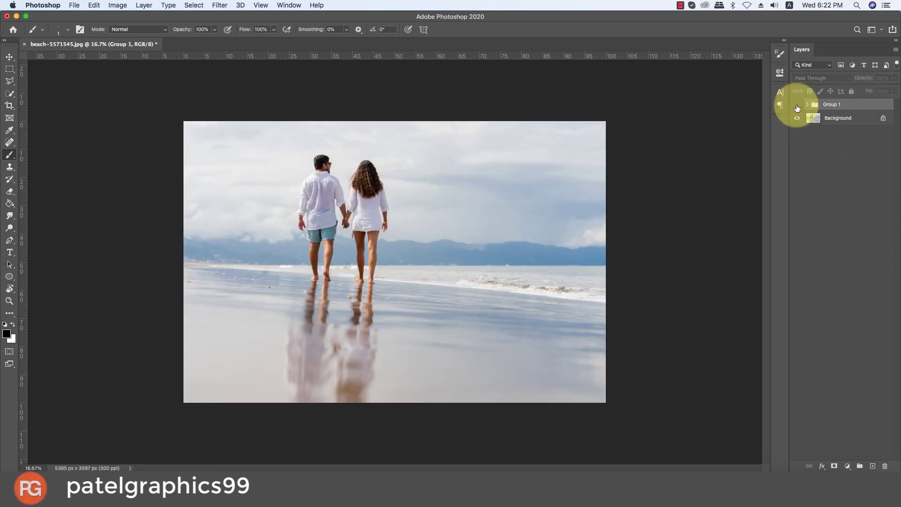
left_click(797, 108)
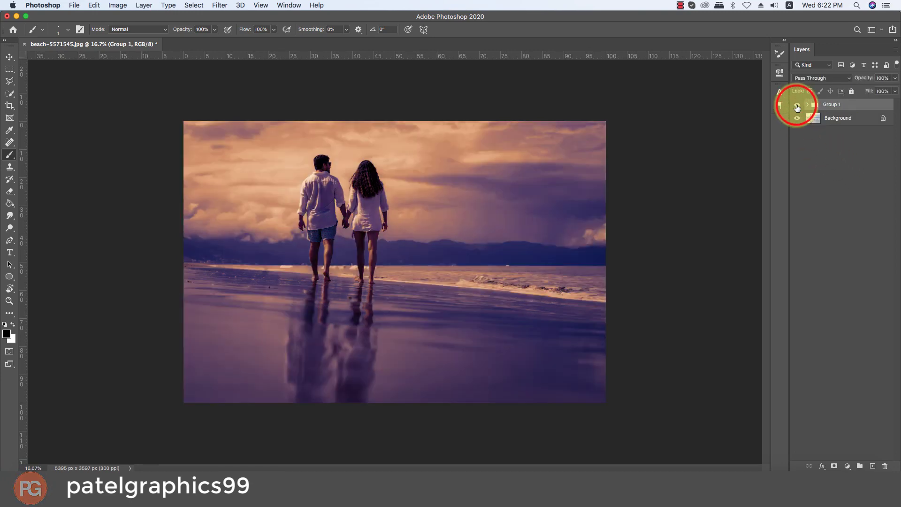
left_click(798, 107)
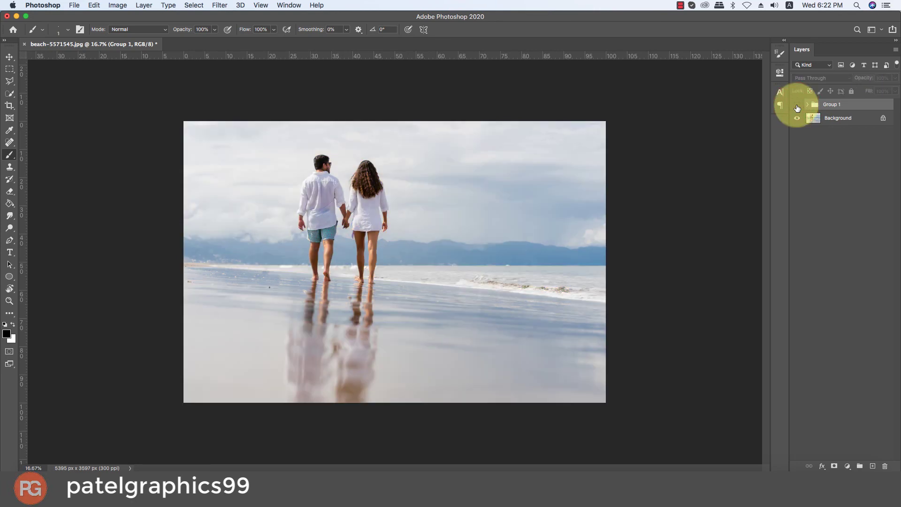
left_click(797, 107)
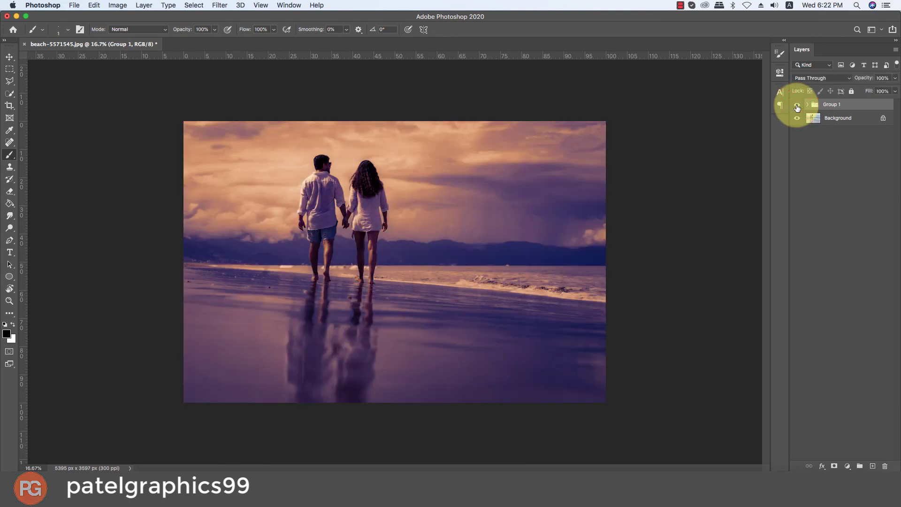
left_click(797, 108)
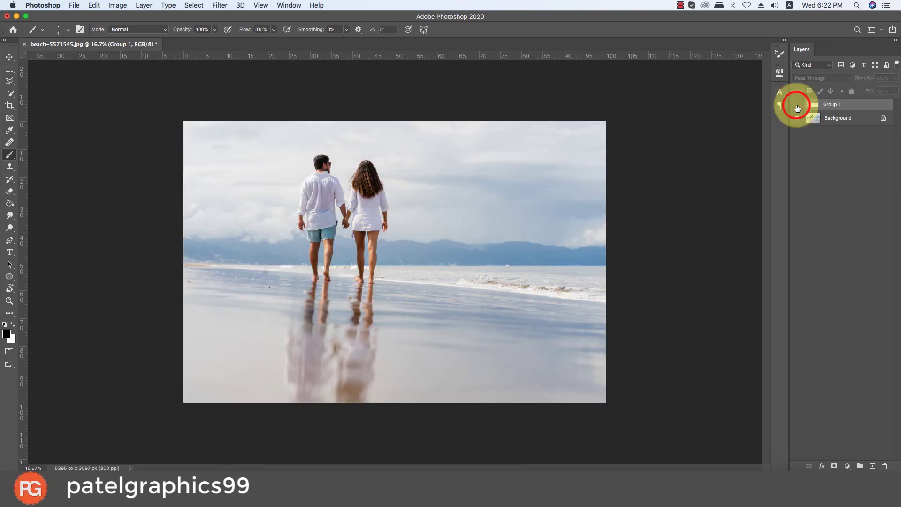
left_click(797, 108)
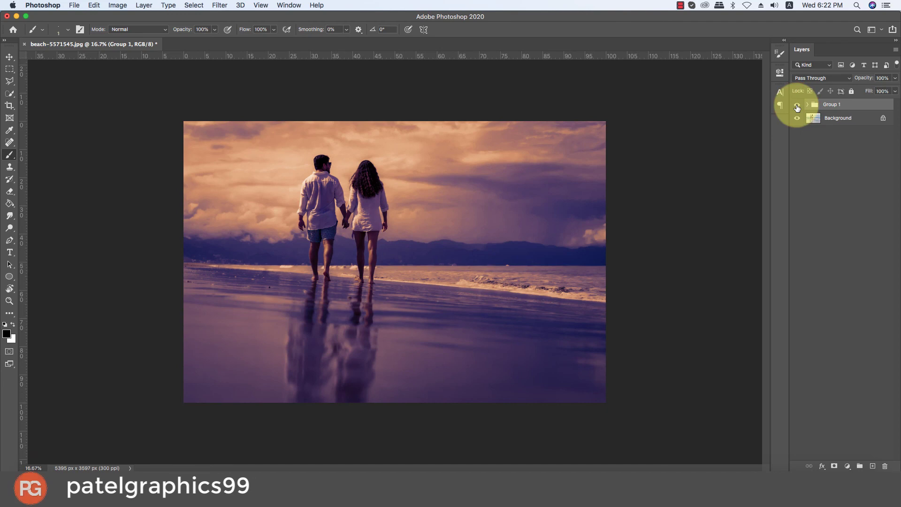